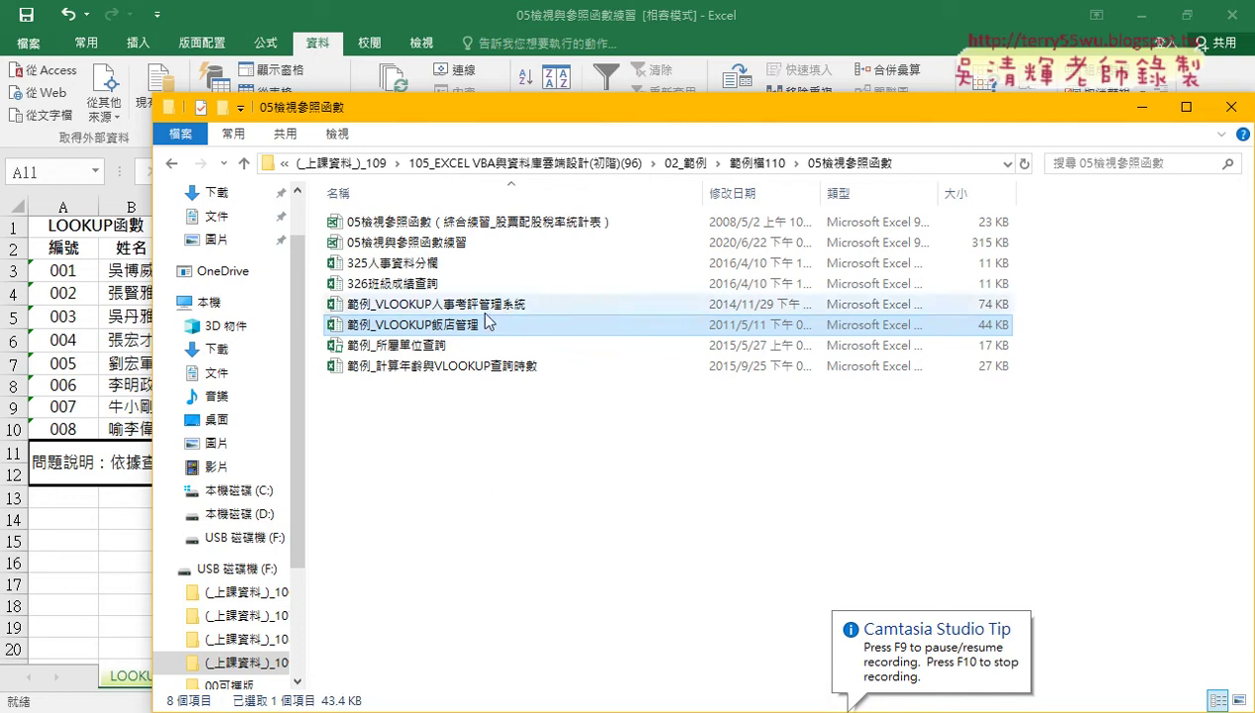
Open the workbook 範例_計算年齡與VLOOKUP查詢時數 in Excel from the 05檢視參照函數 folder
click(453, 368)
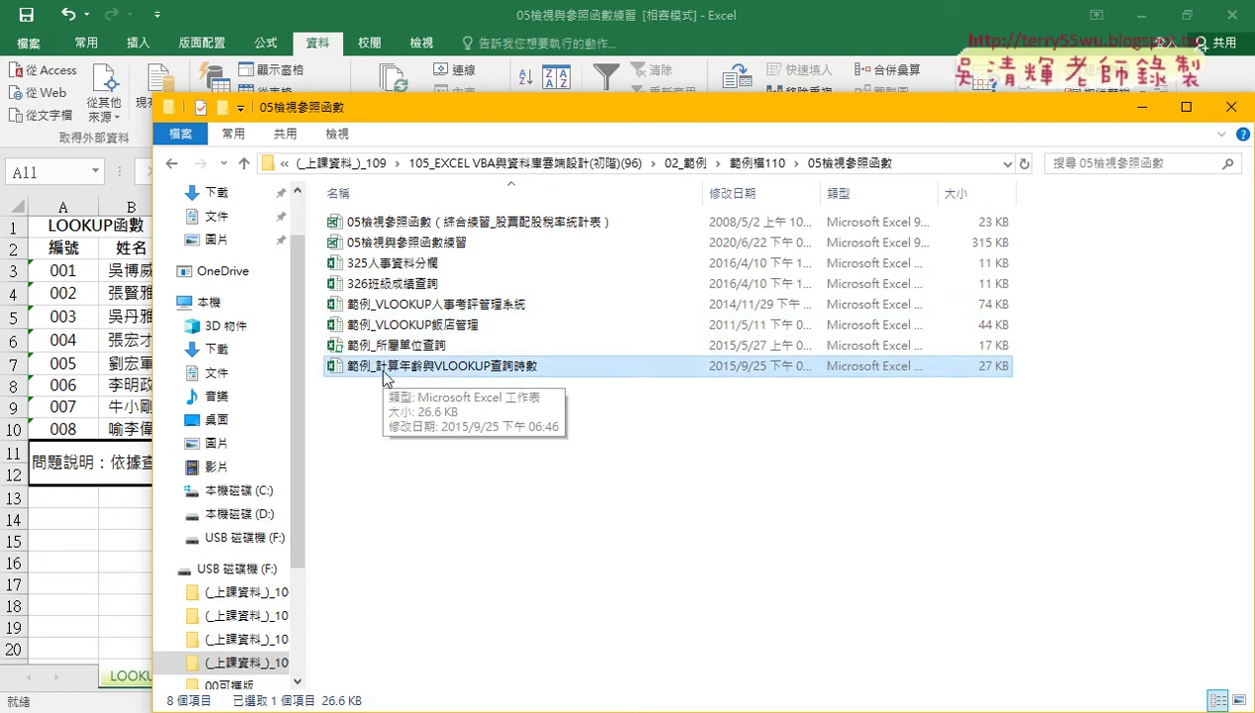
double_click(492, 369)
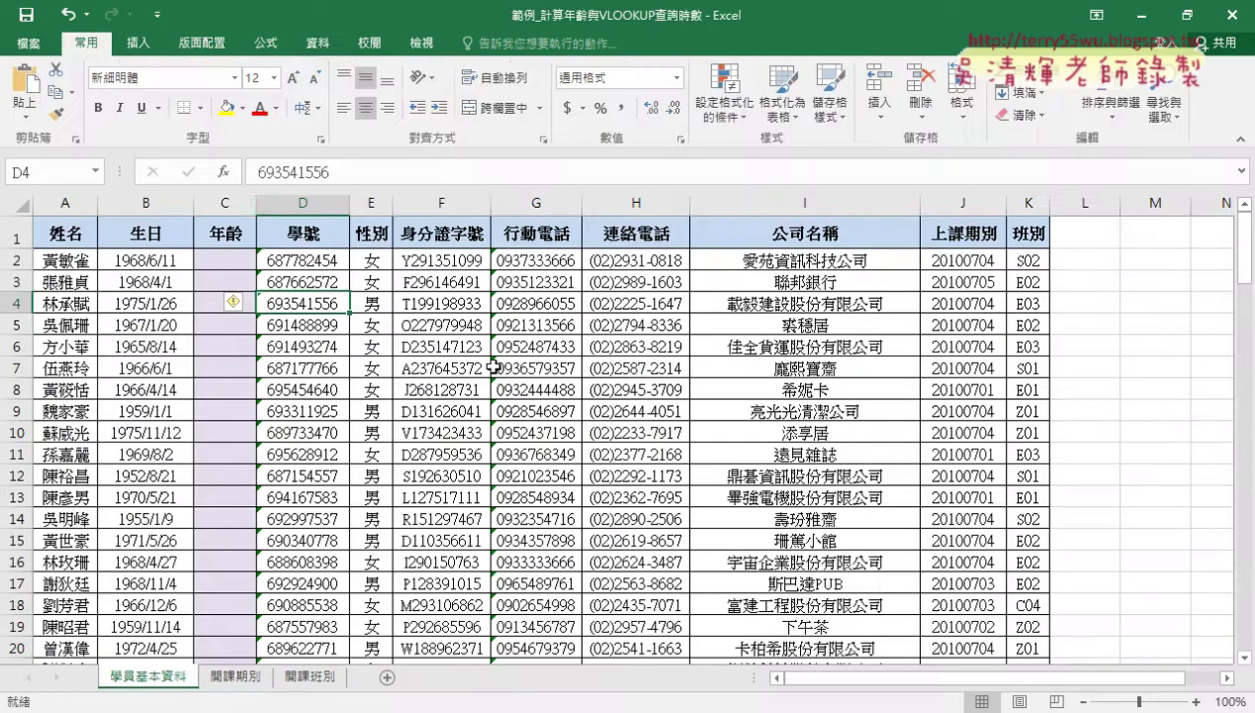
Select the 年齡 column, then switch to the 開課期別 sheet
click(233, 202)
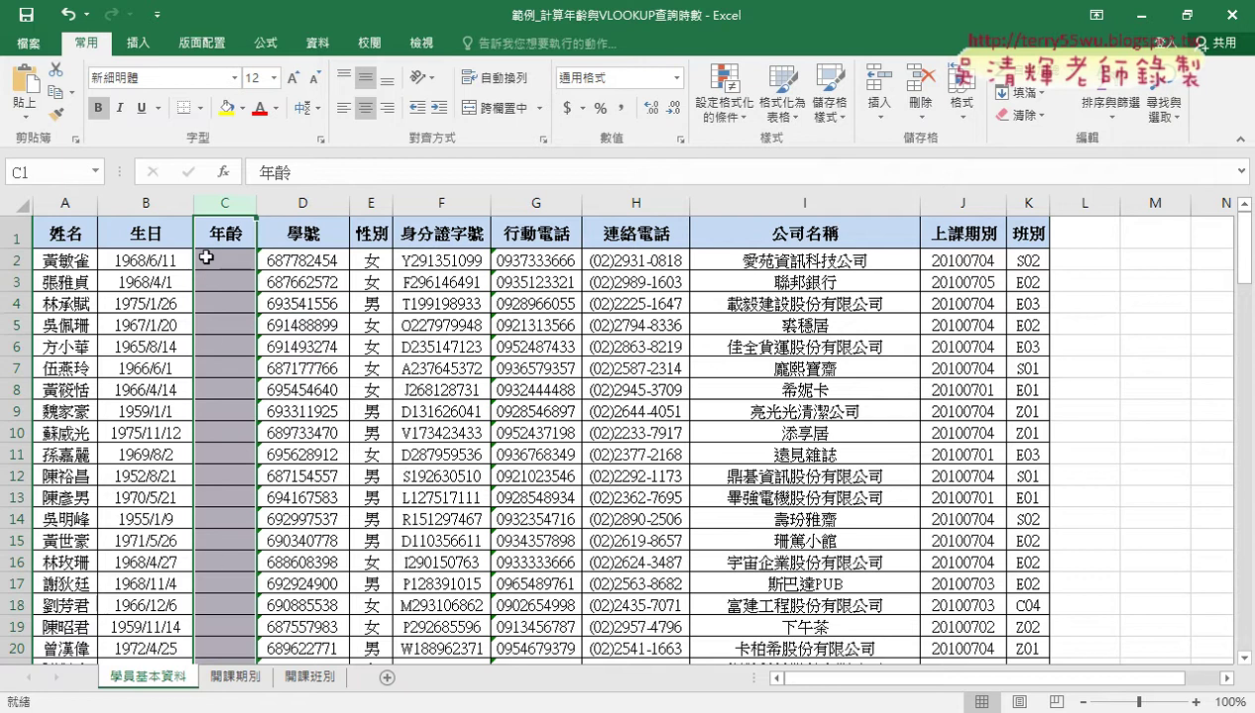
click(236, 677)
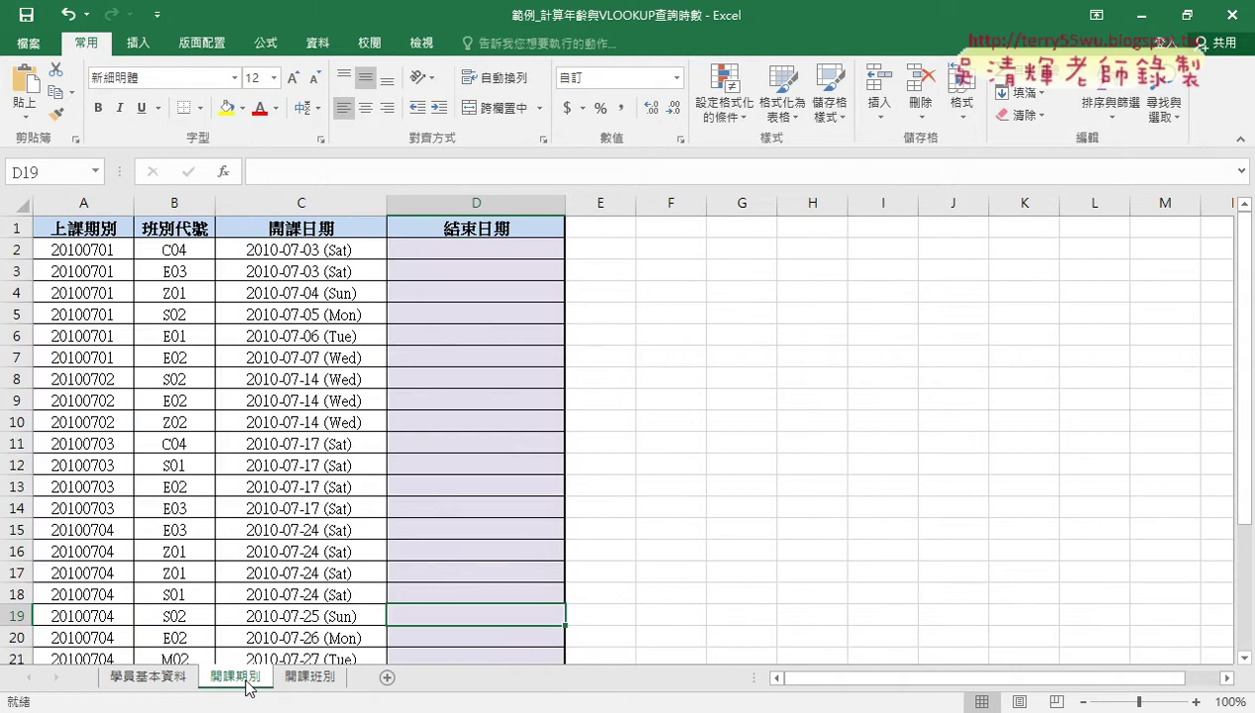
click(489, 254)
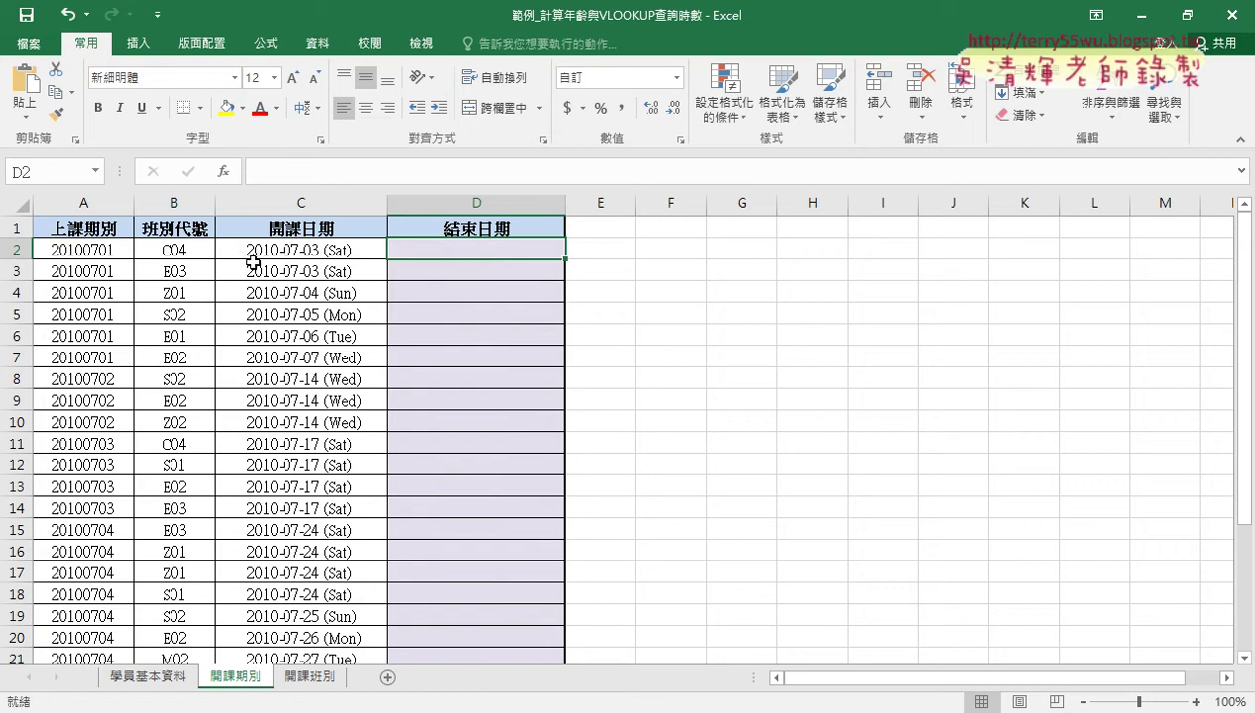
click(180, 251)
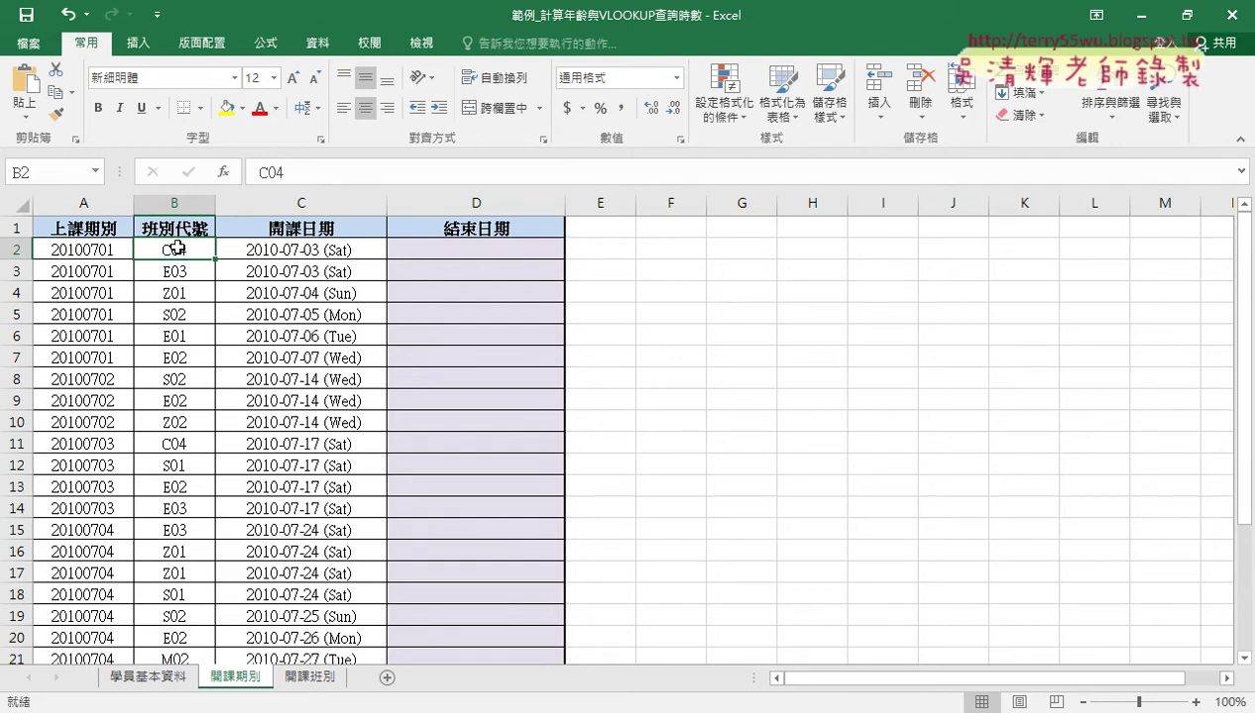
click(313, 682)
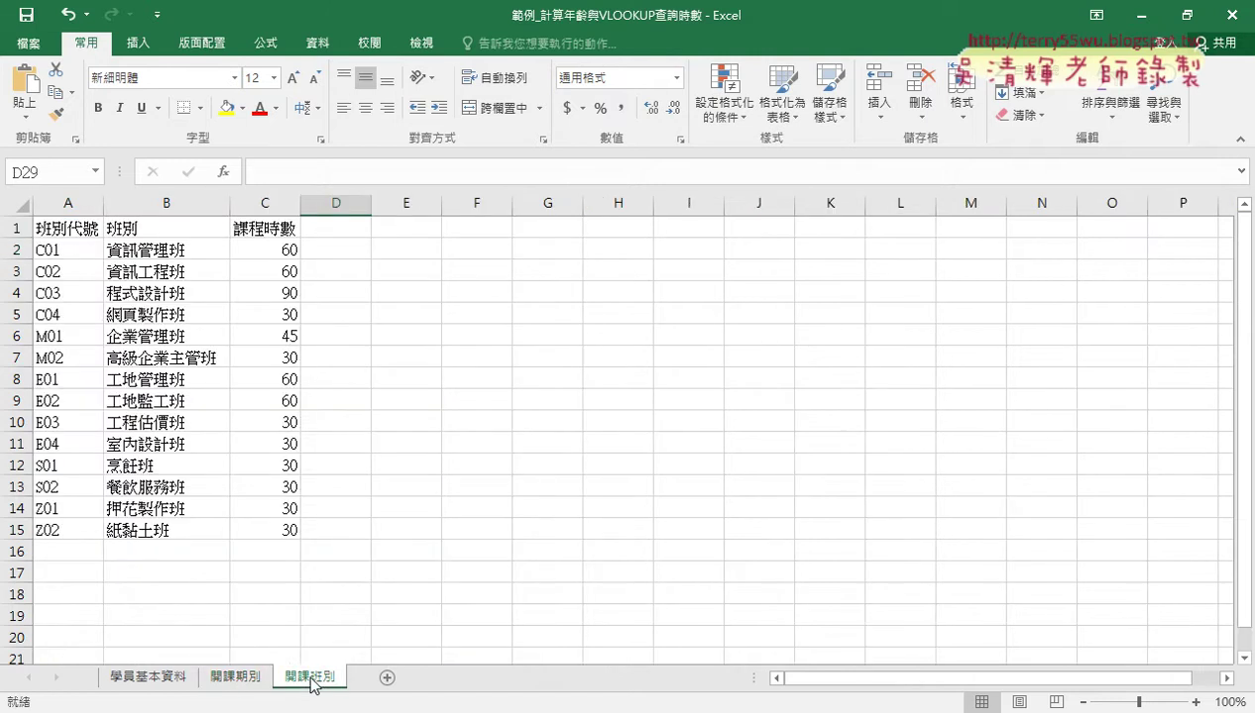
click(73, 314)
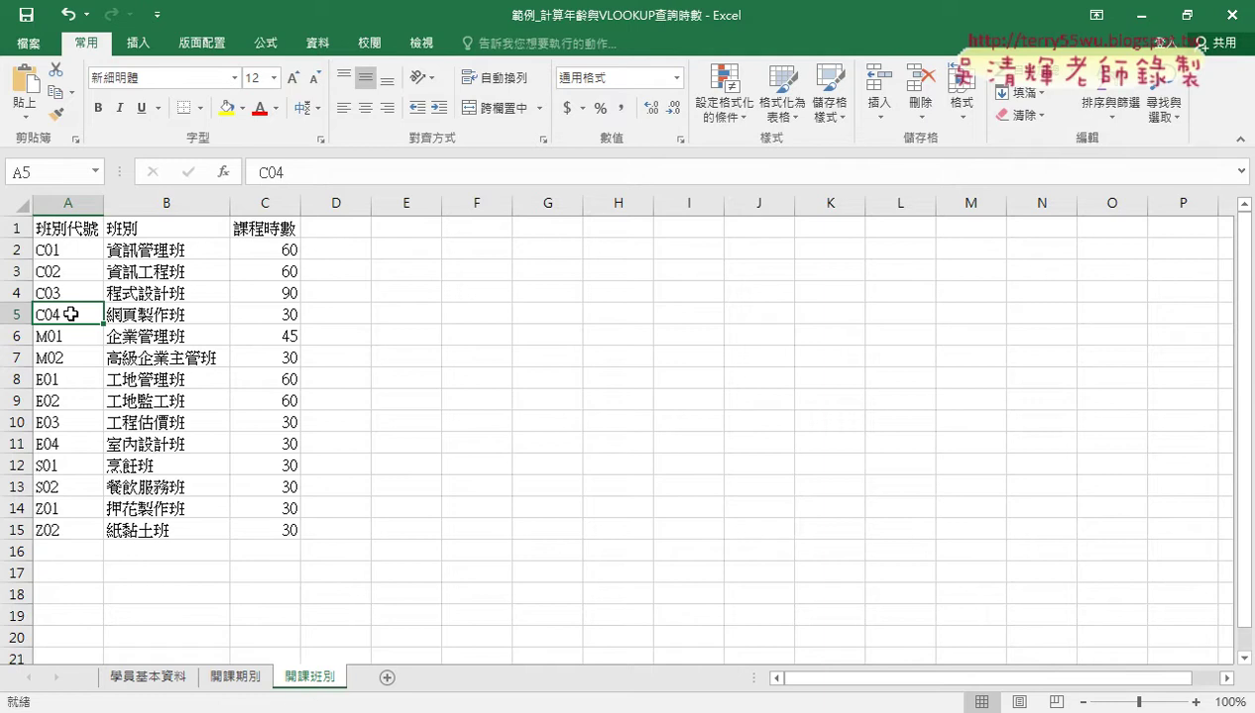
click(190, 315)
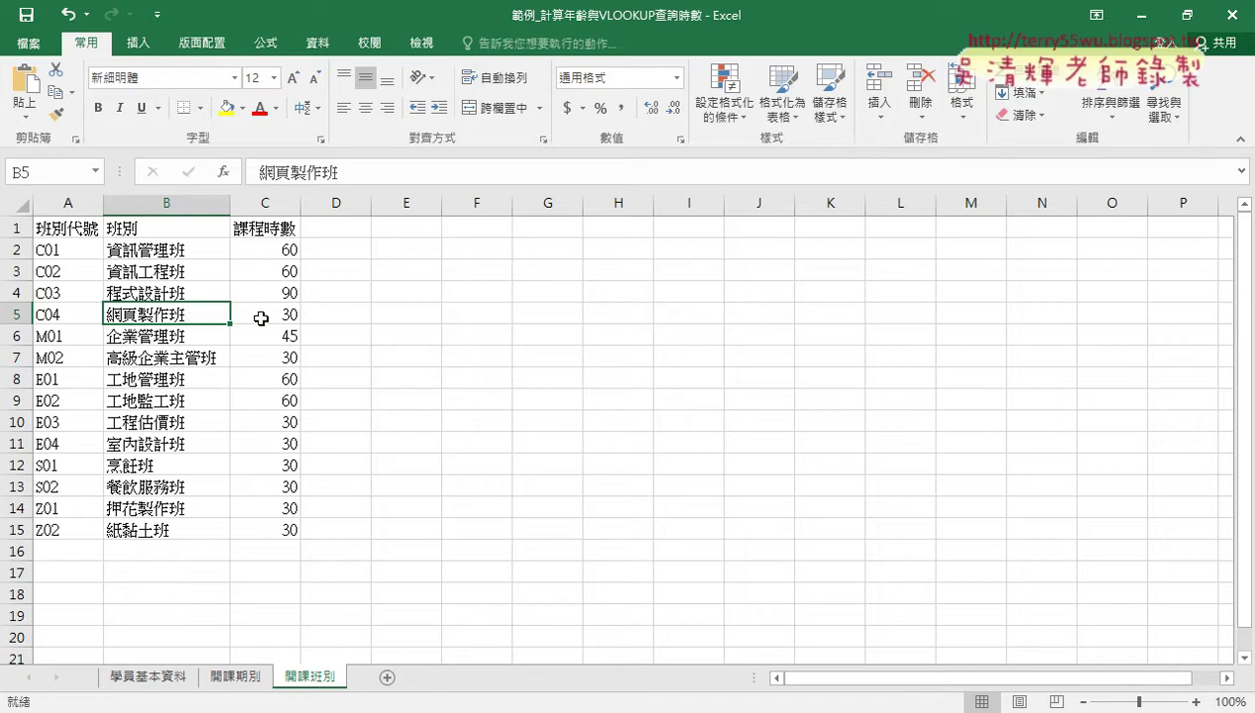
click(259, 318)
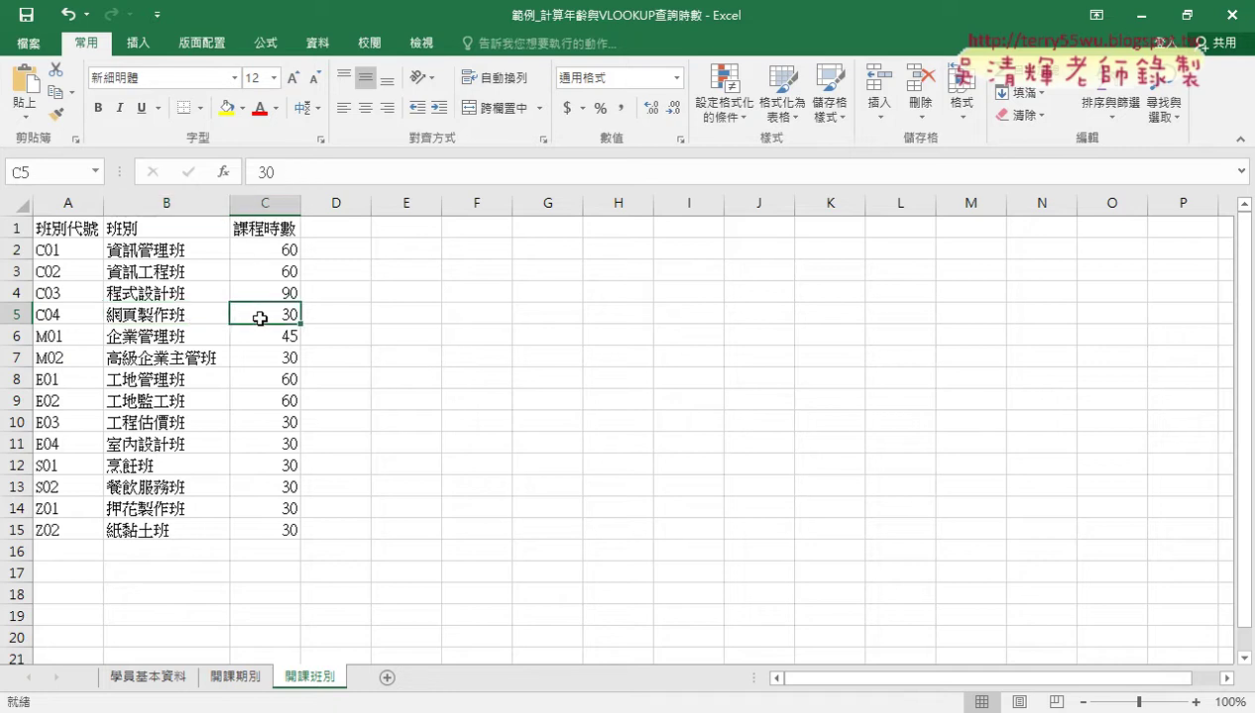
click(238, 678)
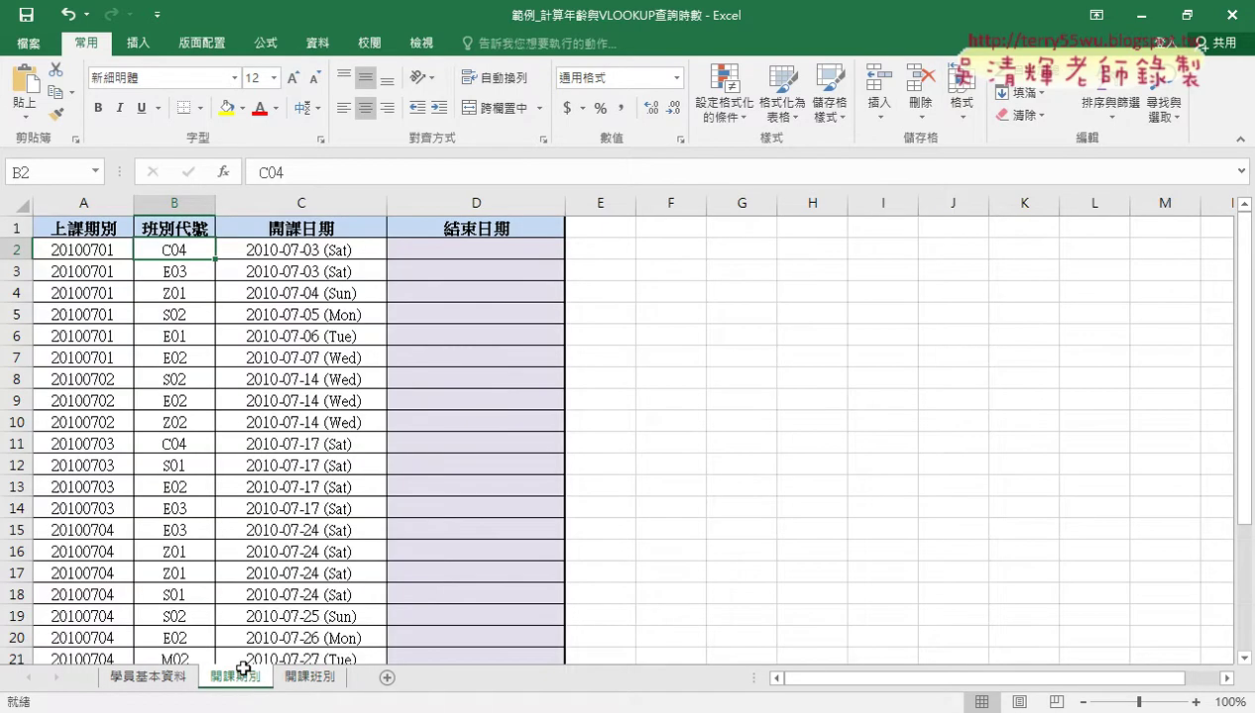
click(457, 252)
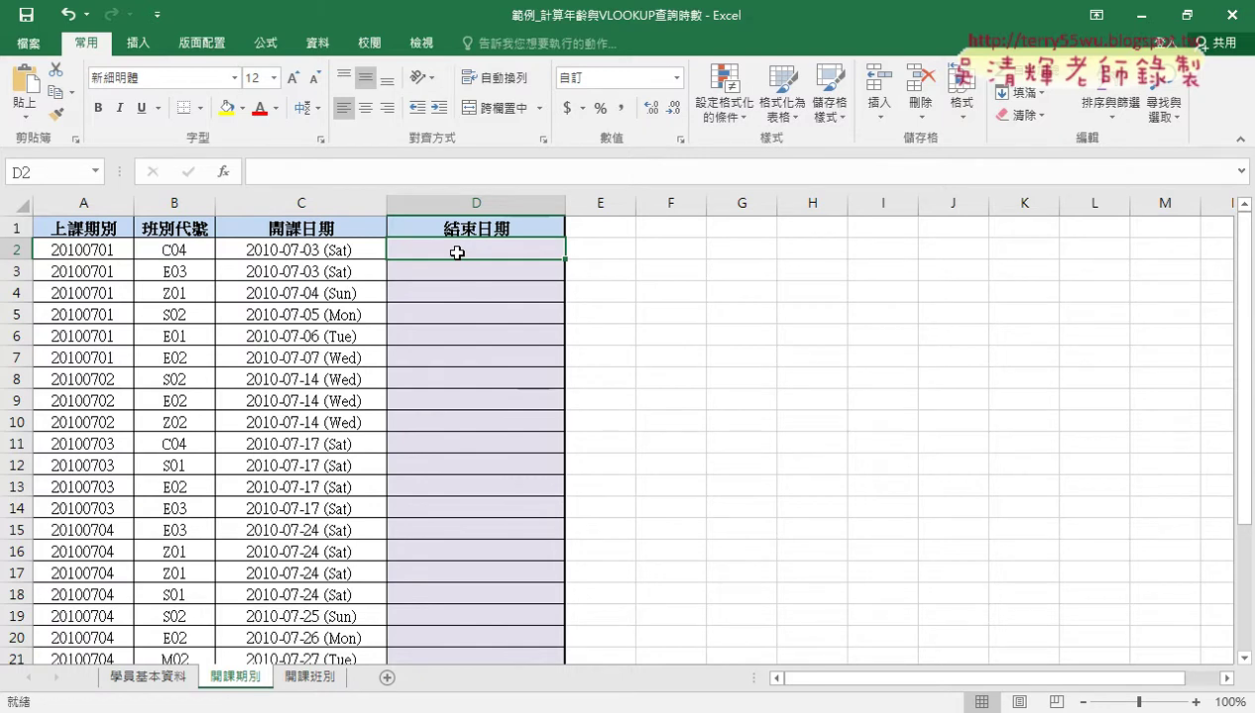
click(311, 679)
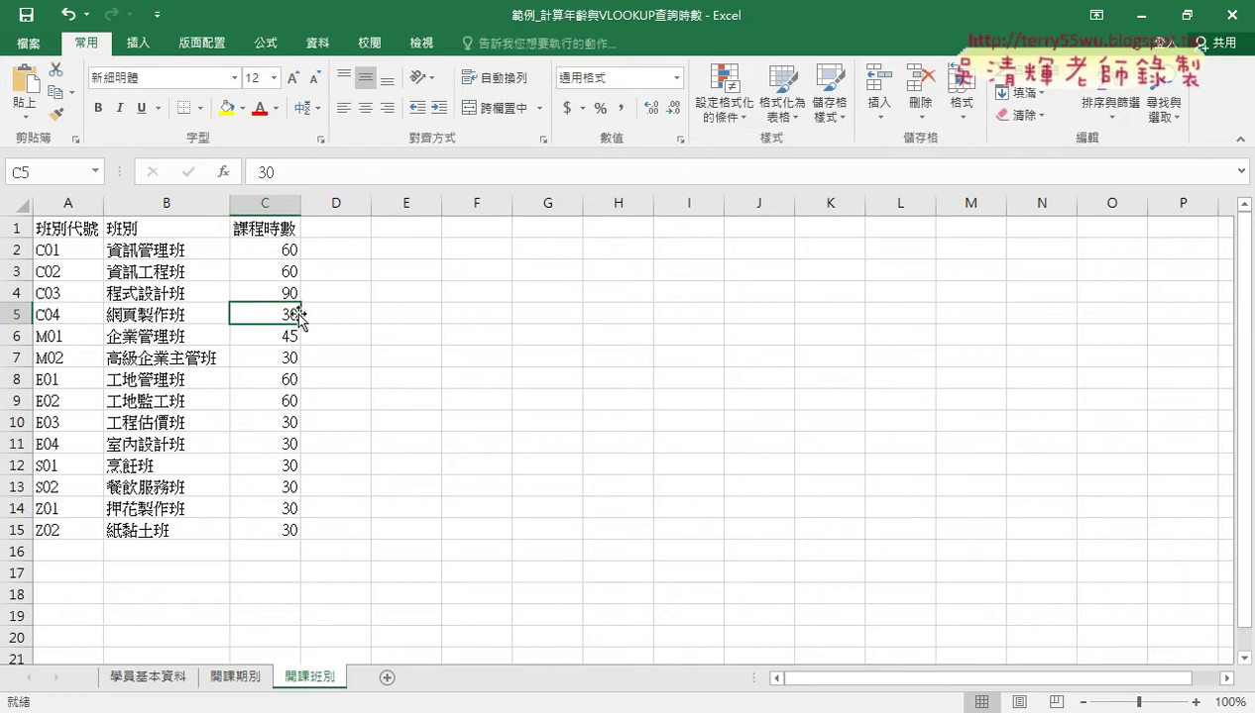
click(236, 677)
click(320, 249)
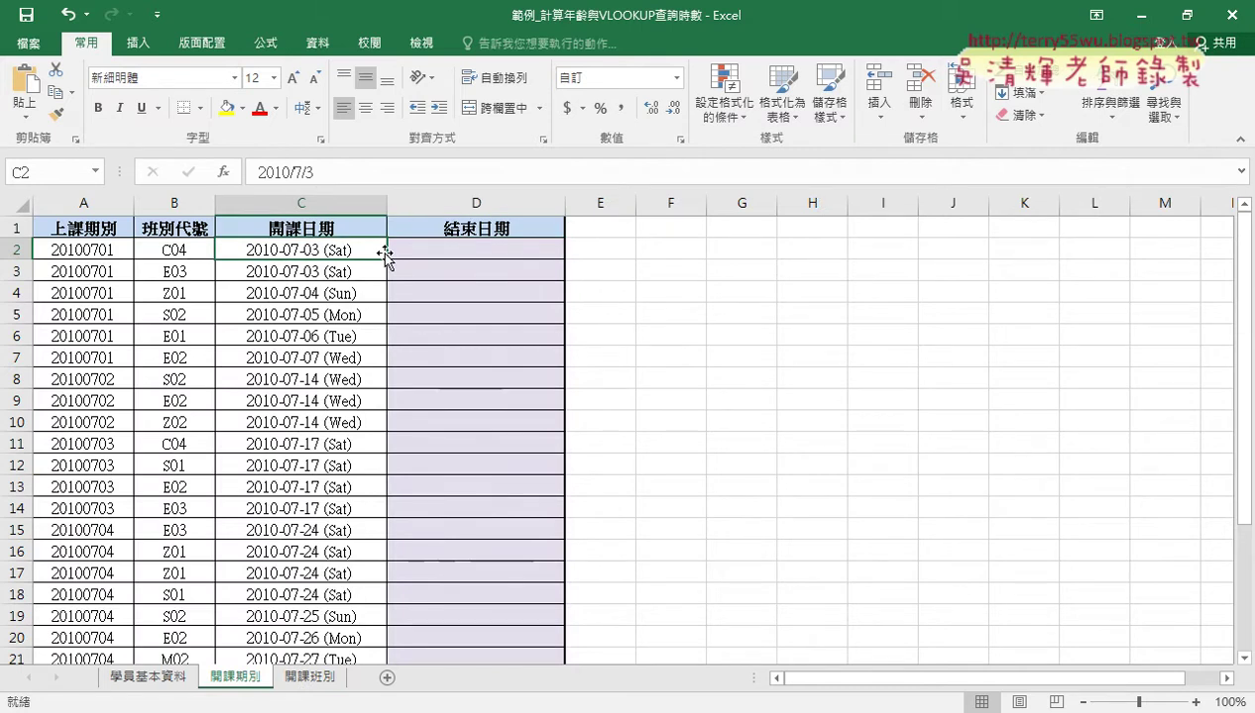
click(483, 254)
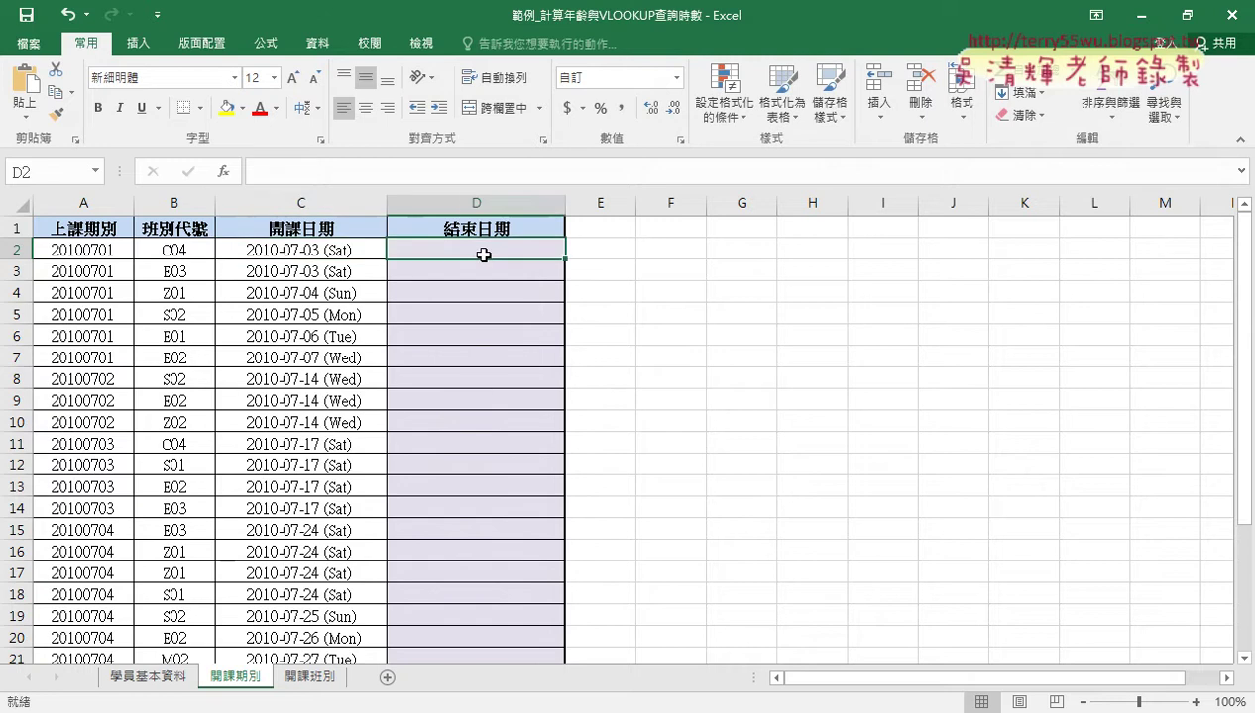
click(181, 252)
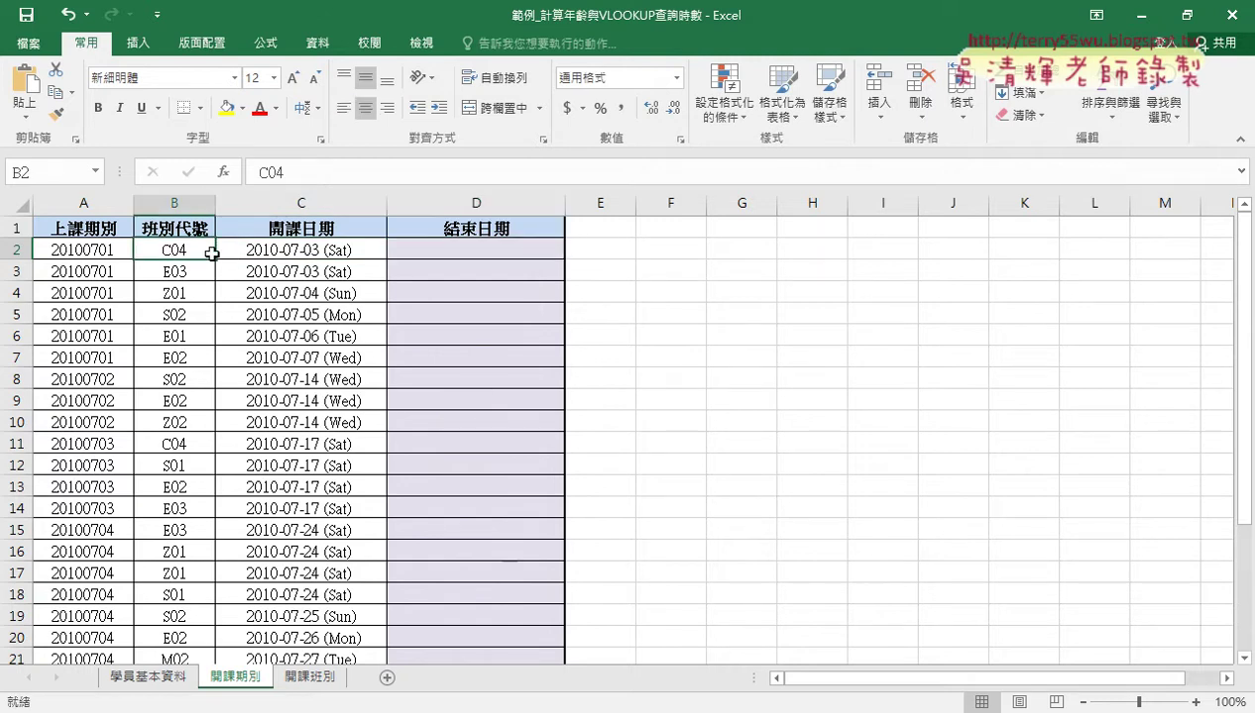
click(310, 677)
drag(55, 249, 270, 527)
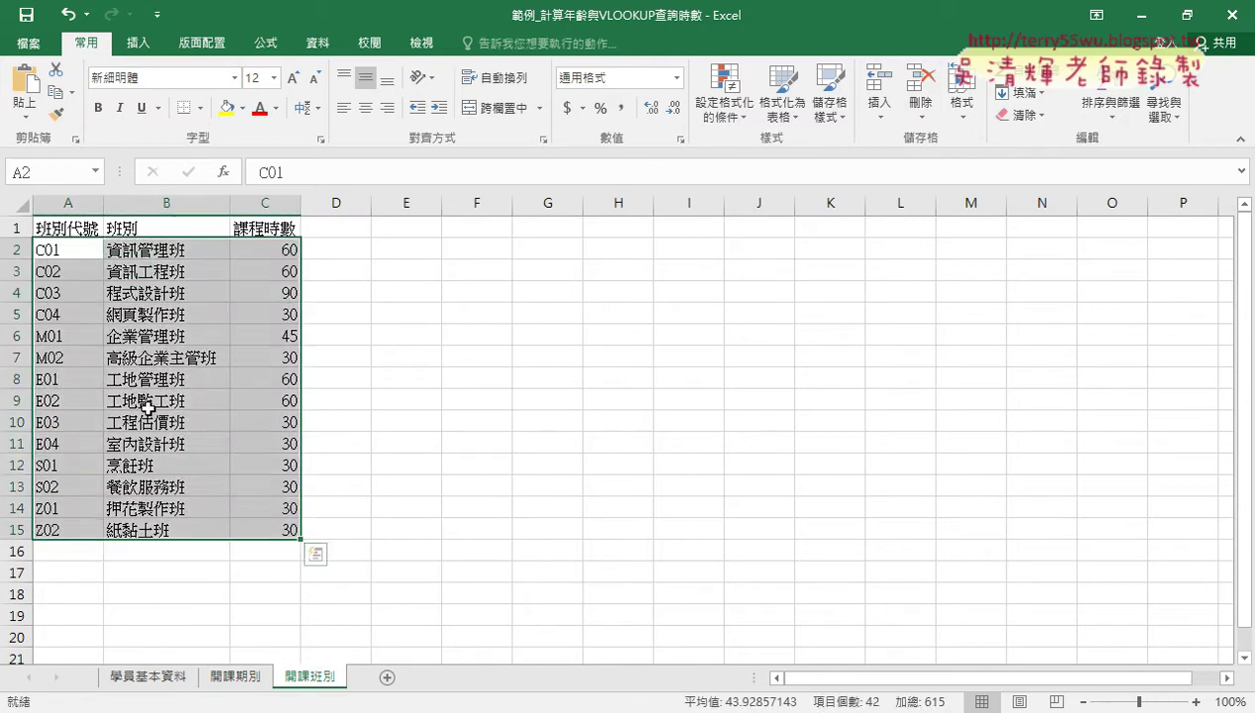
click(62, 313)
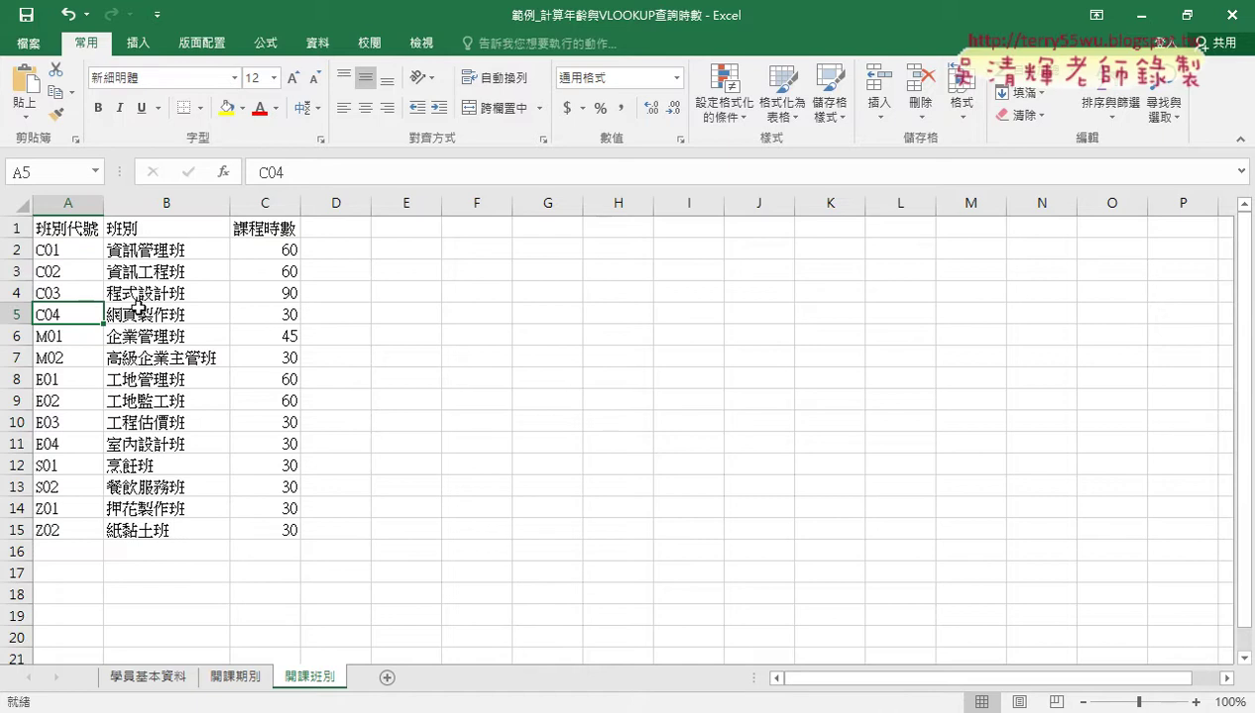
click(273, 318)
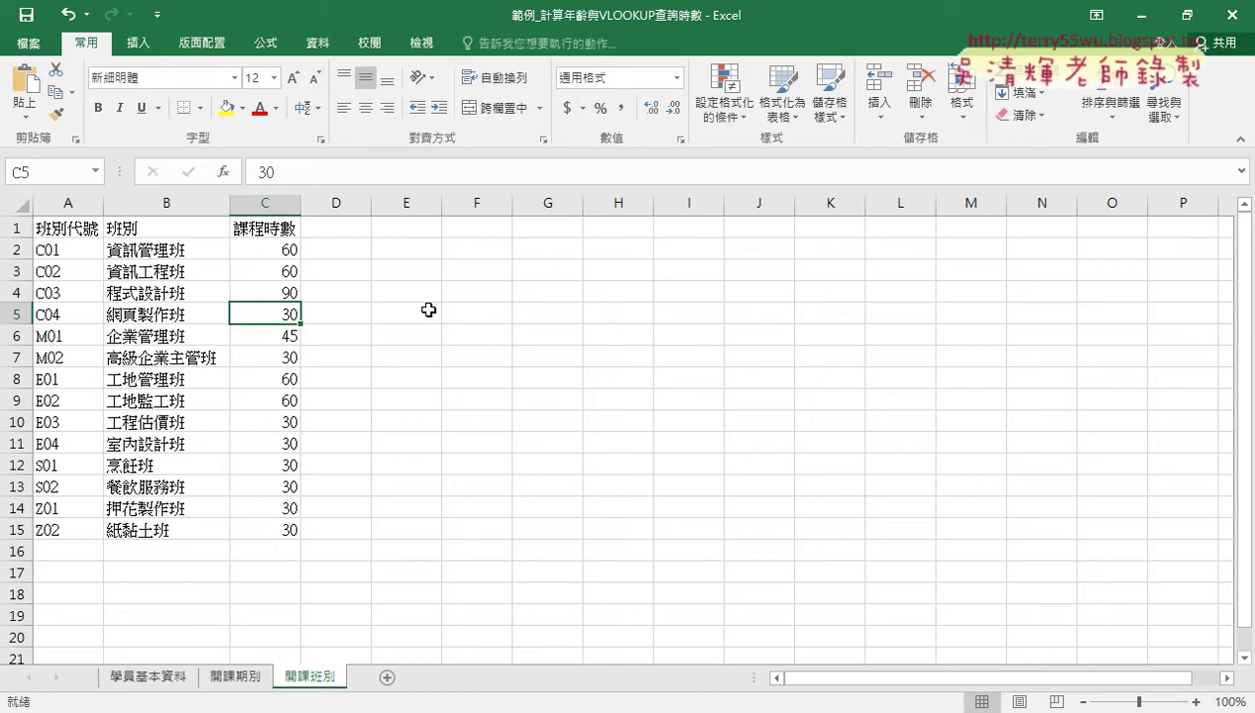
click(238, 675)
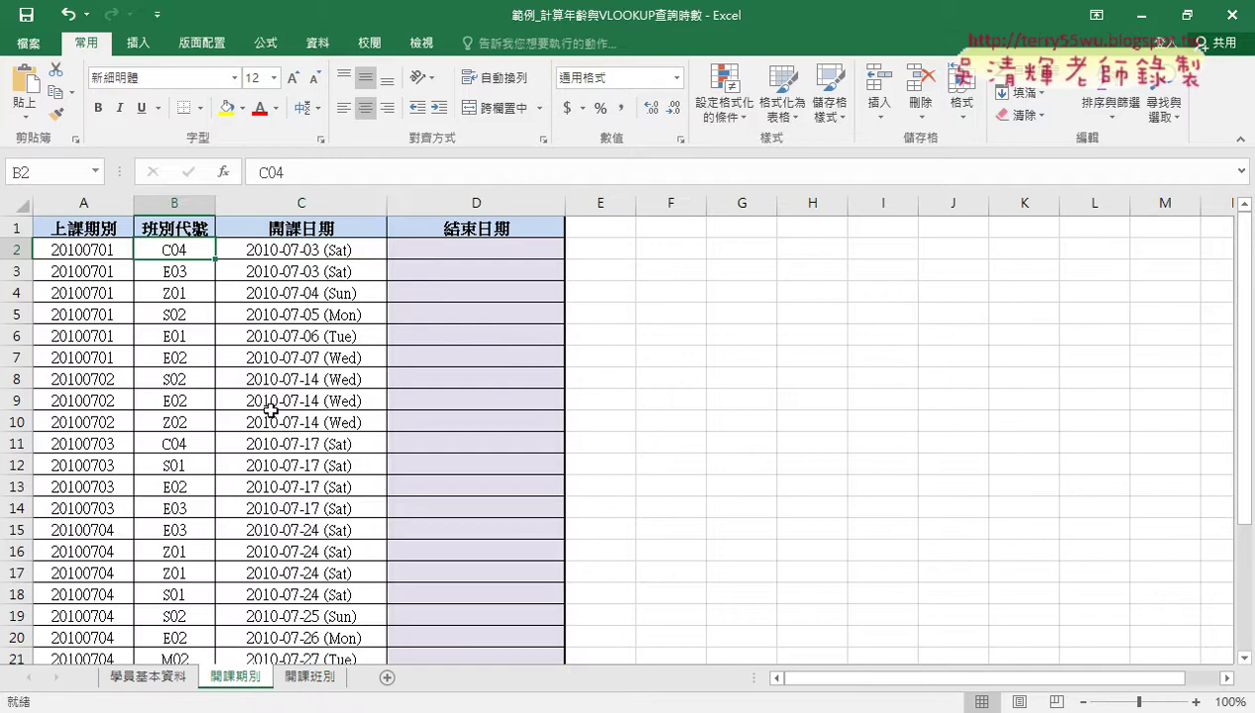
click(286, 245)
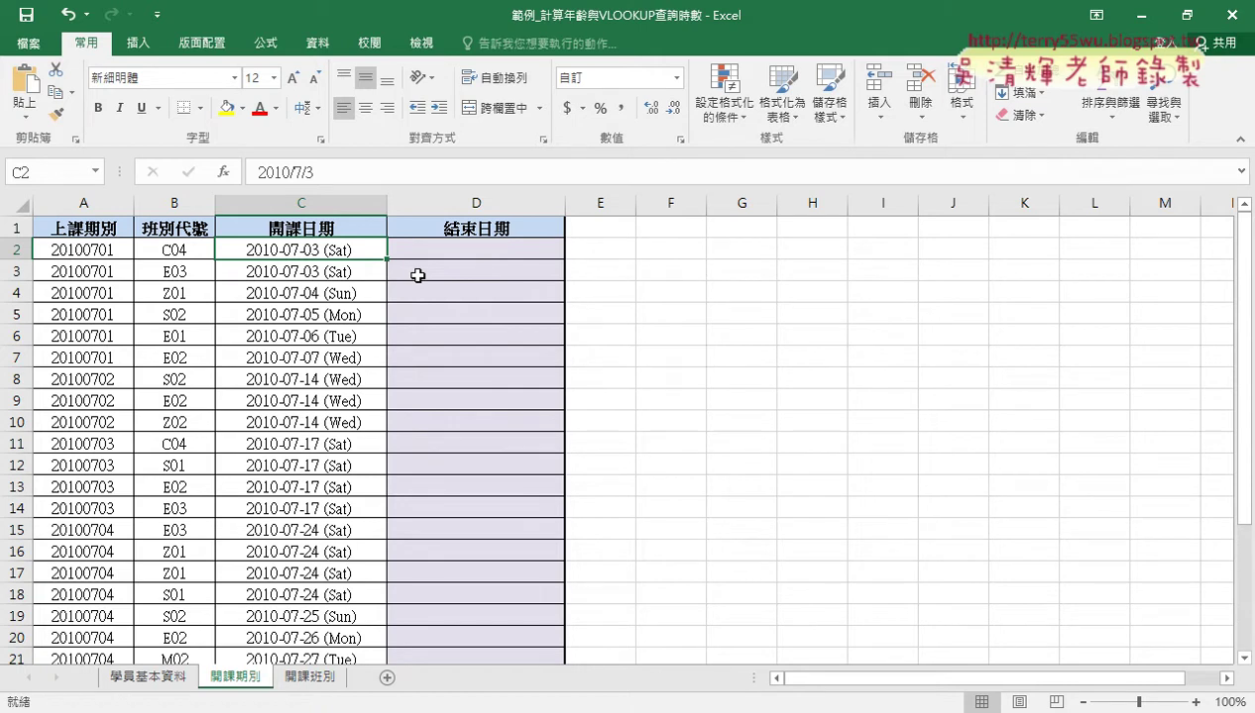
click(505, 247)
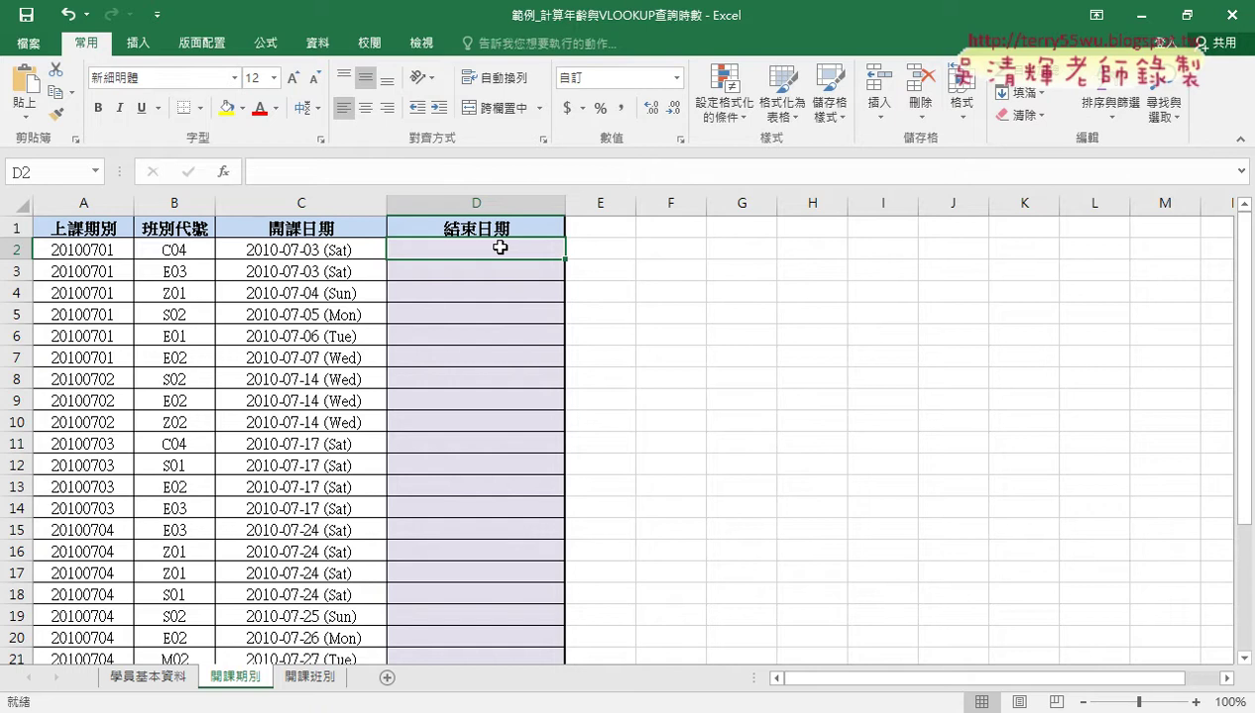
click(307, 677)
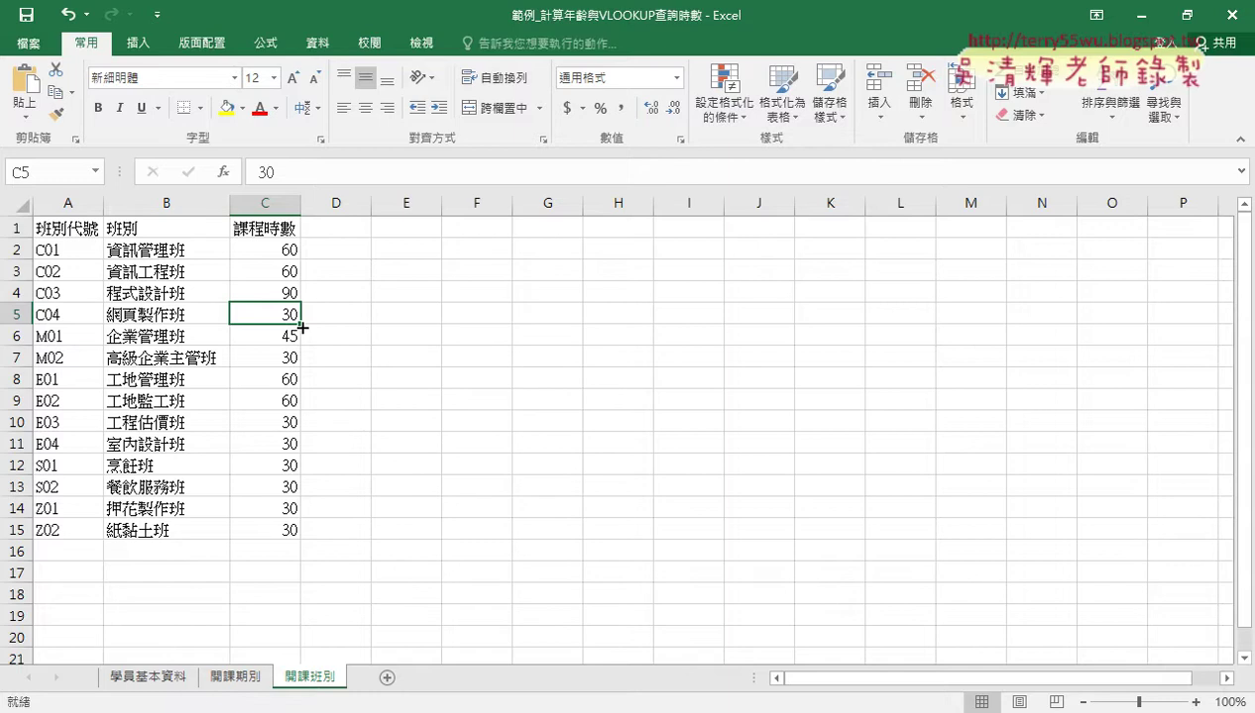
click(219, 678)
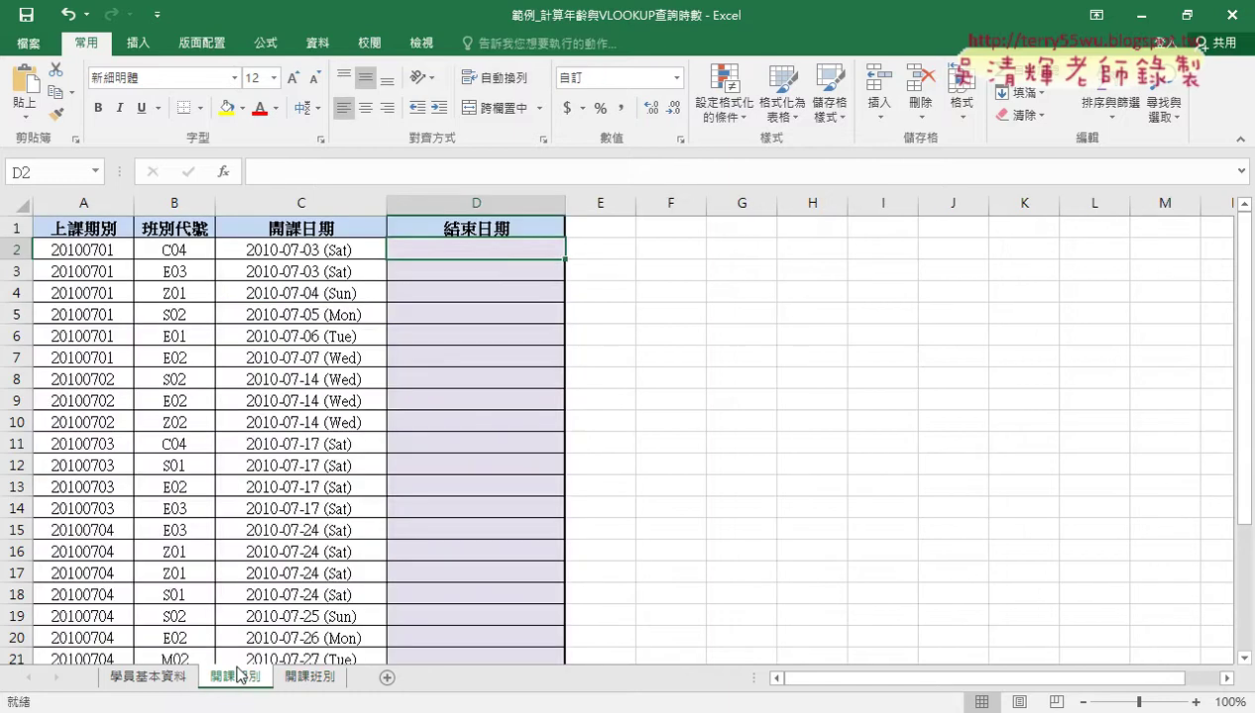
Insert the VLOOKUP function into D2 from the 檢視與參照 function category
click(226, 174)
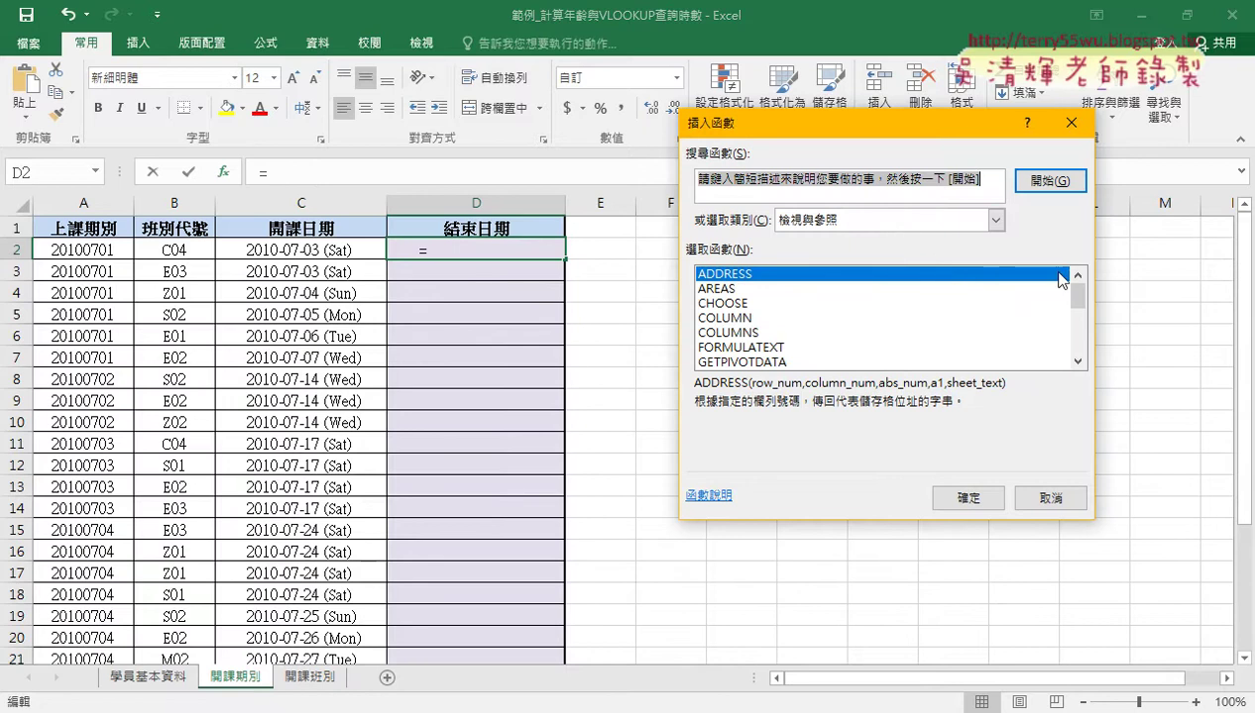
drag(1077, 296, 1077, 349)
click(790, 362)
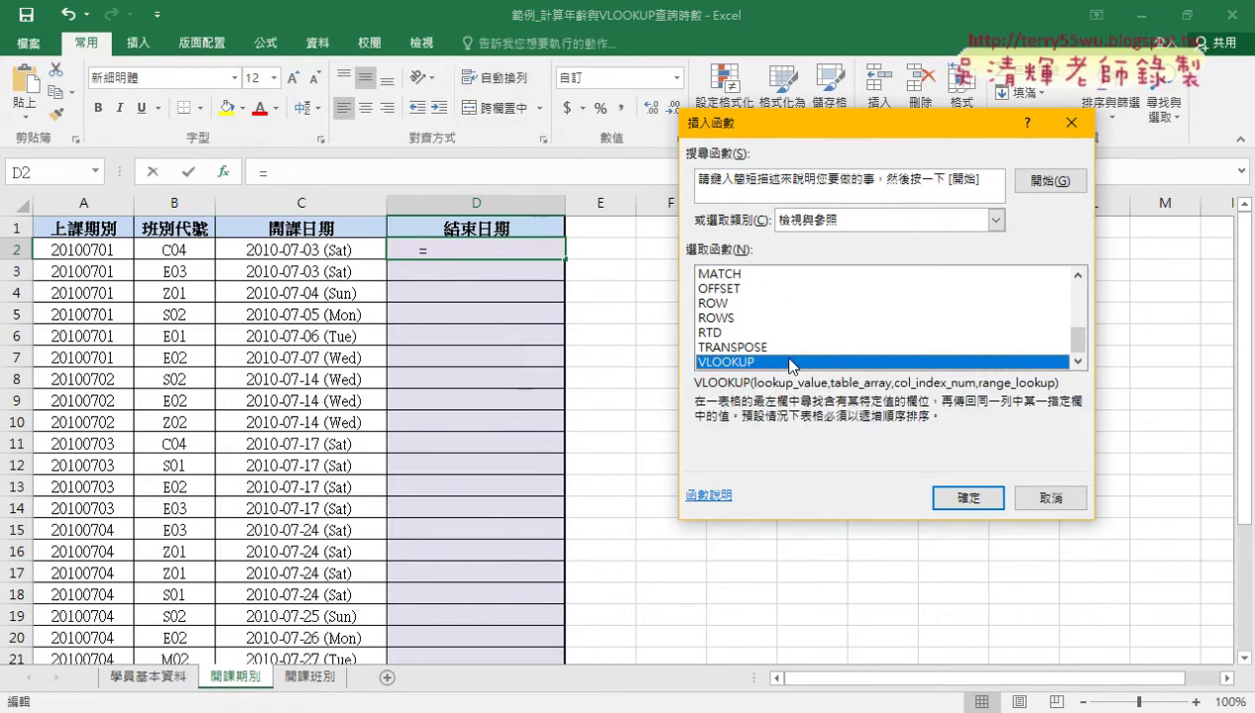
click(966, 502)
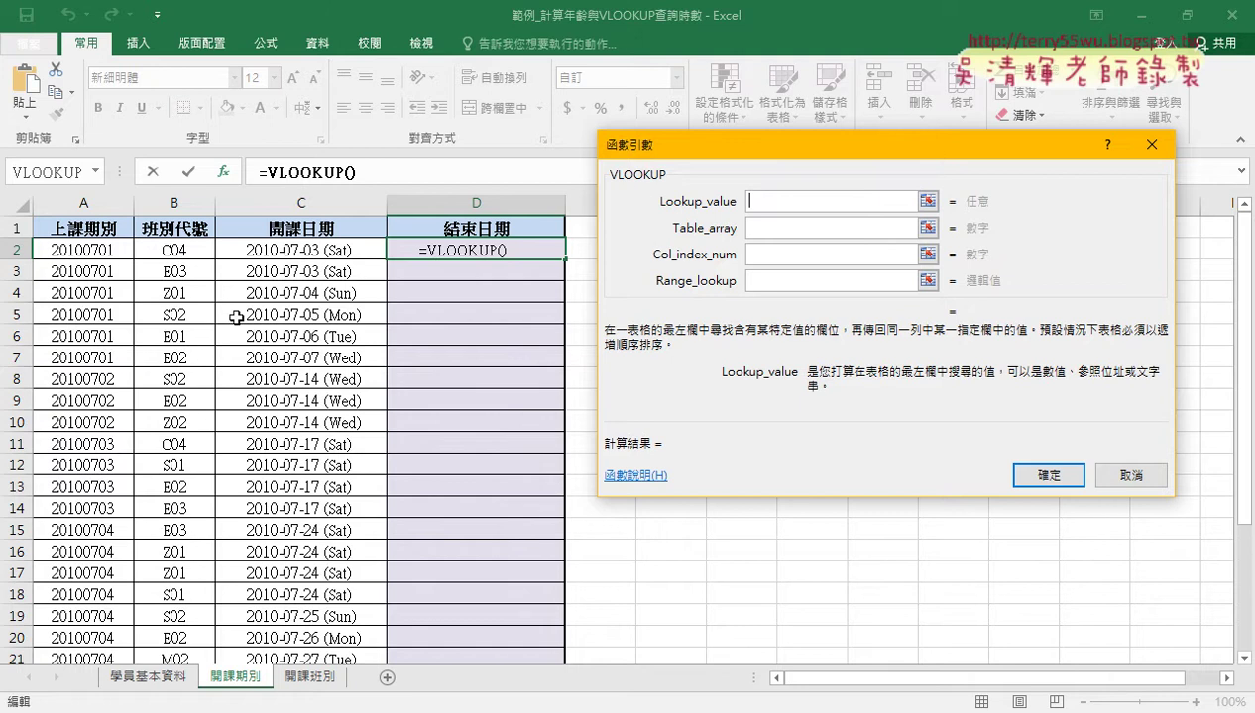
Set VLOOKUP's lookup value to B2 and its table to 開課班別!A2:C15
click(194, 248)
click(839, 226)
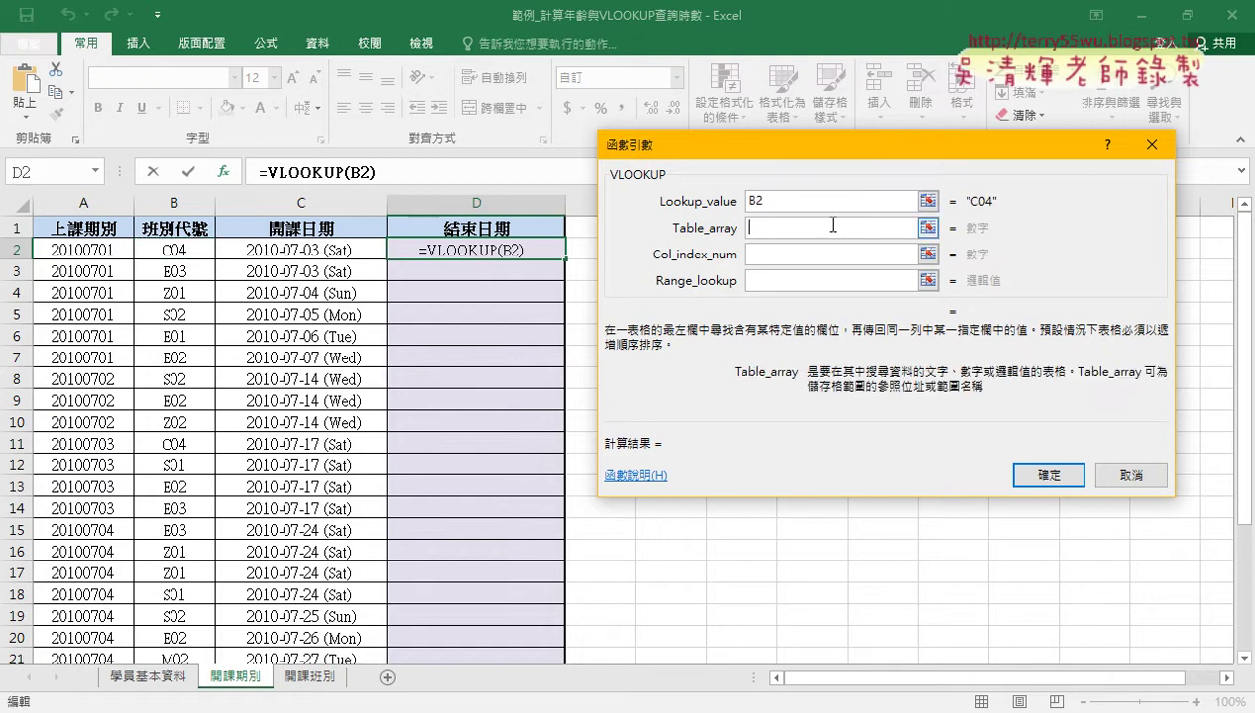
click(305, 683)
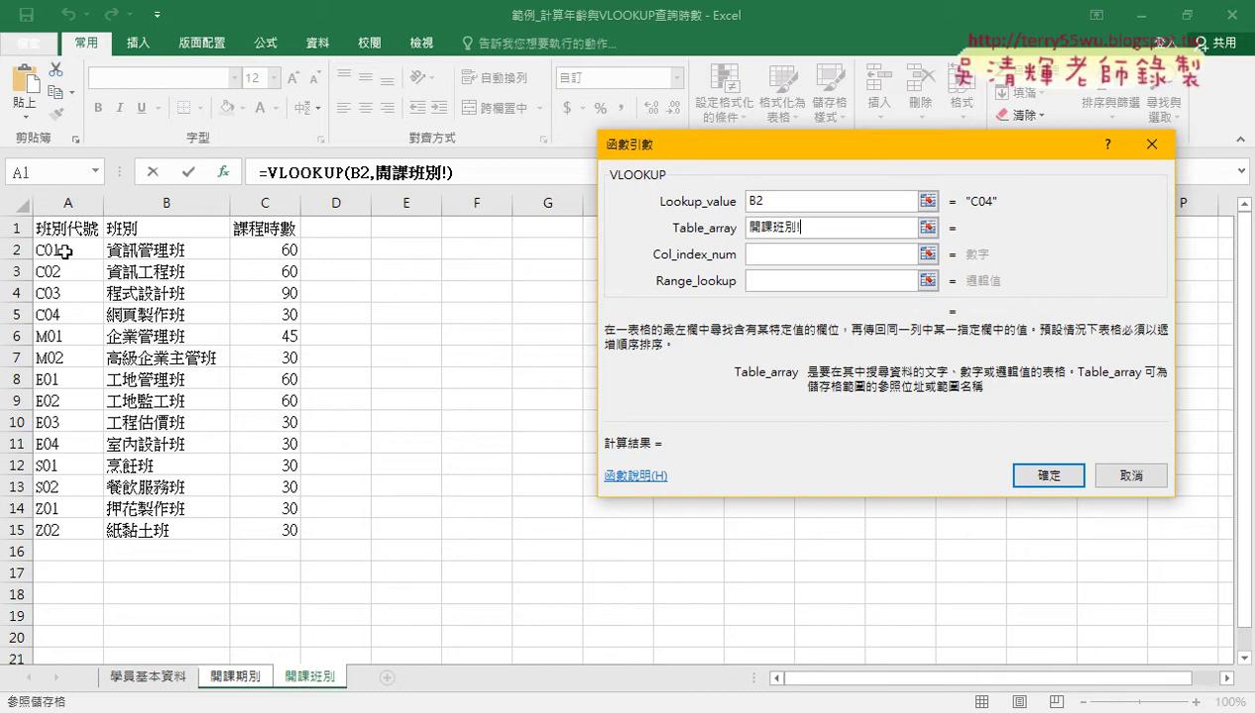
mouse_move(61, 249)
mouse_down()
mouse_move(282, 543)
mouse_move(282, 530)
mouse_up()
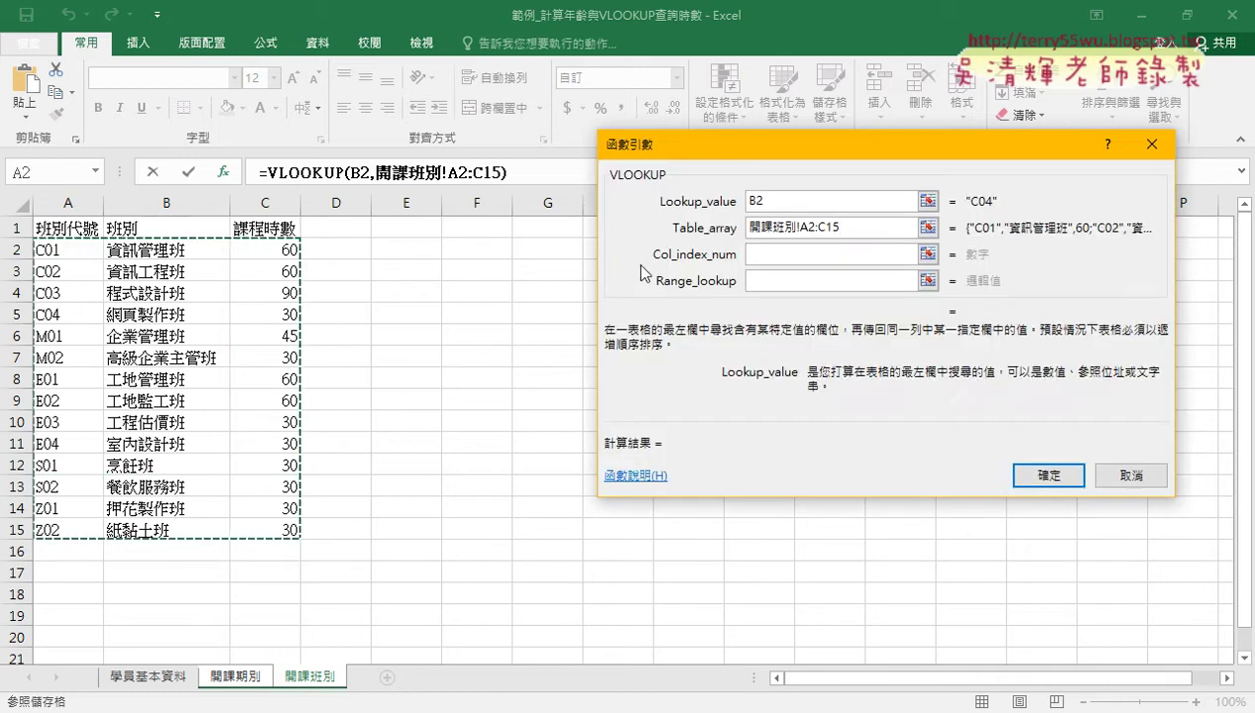
Enter column index 3 and exact match 0, and confirm the formula in D2
click(758, 253)
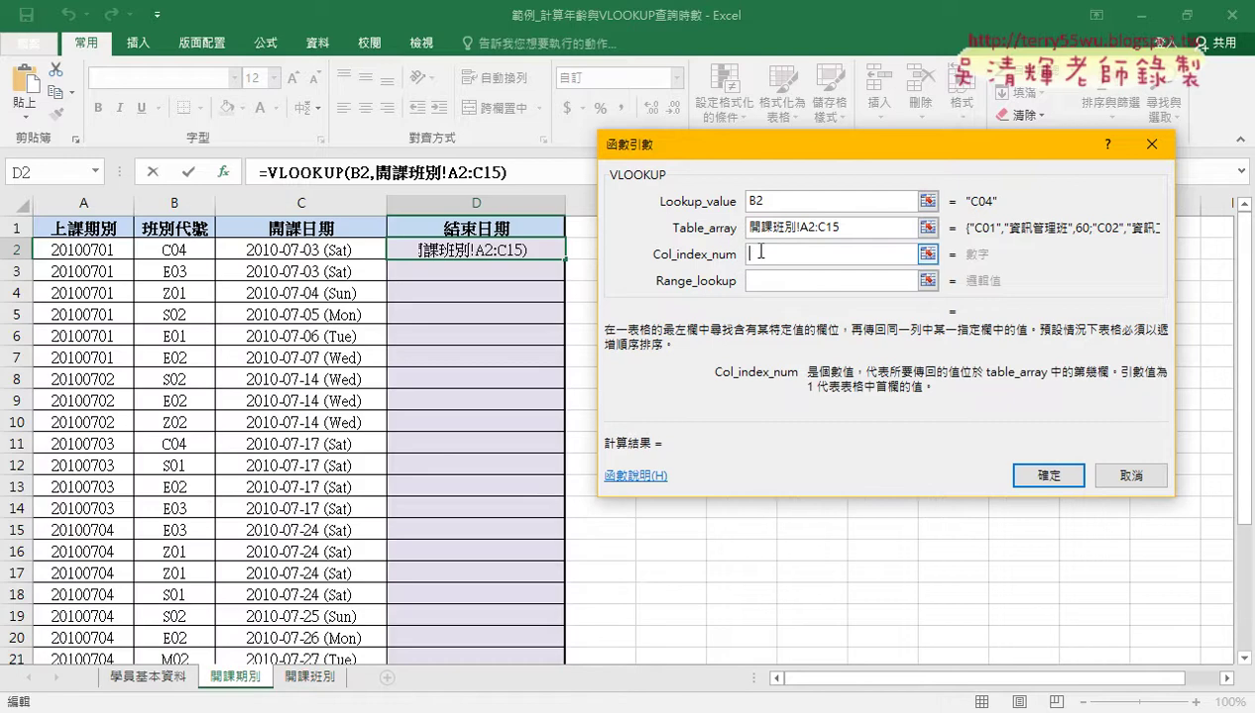
click(799, 228)
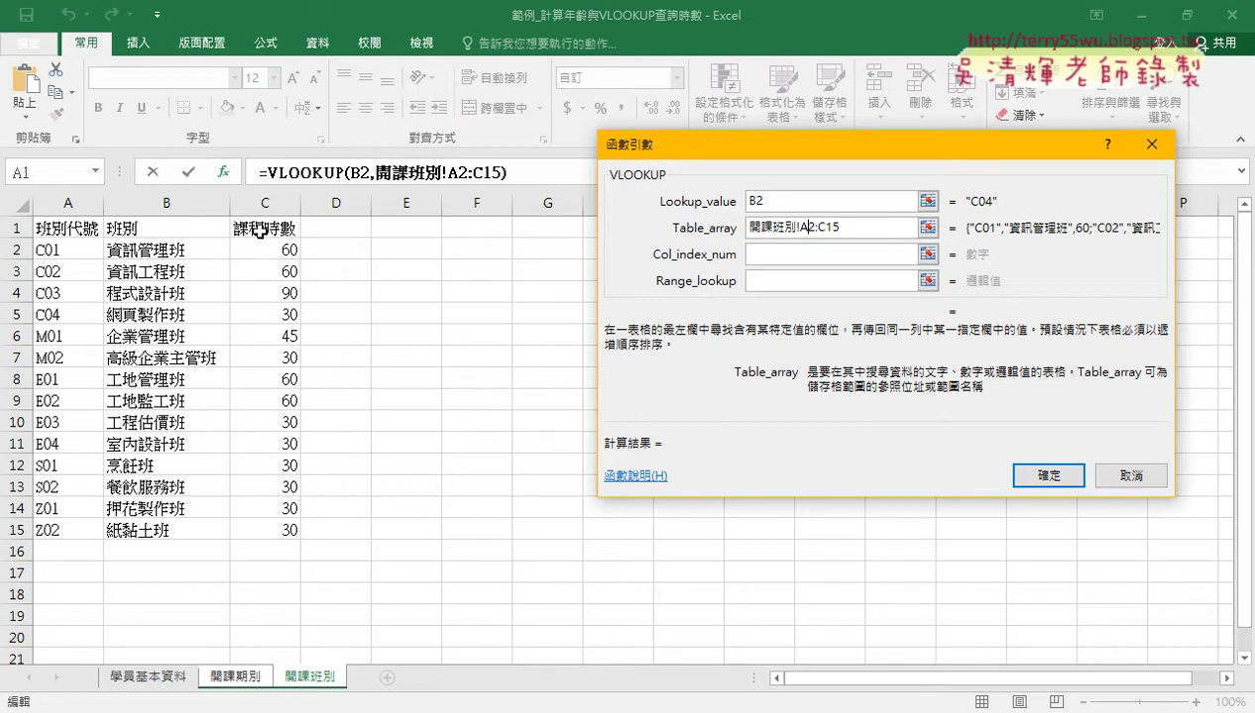
click(768, 255)
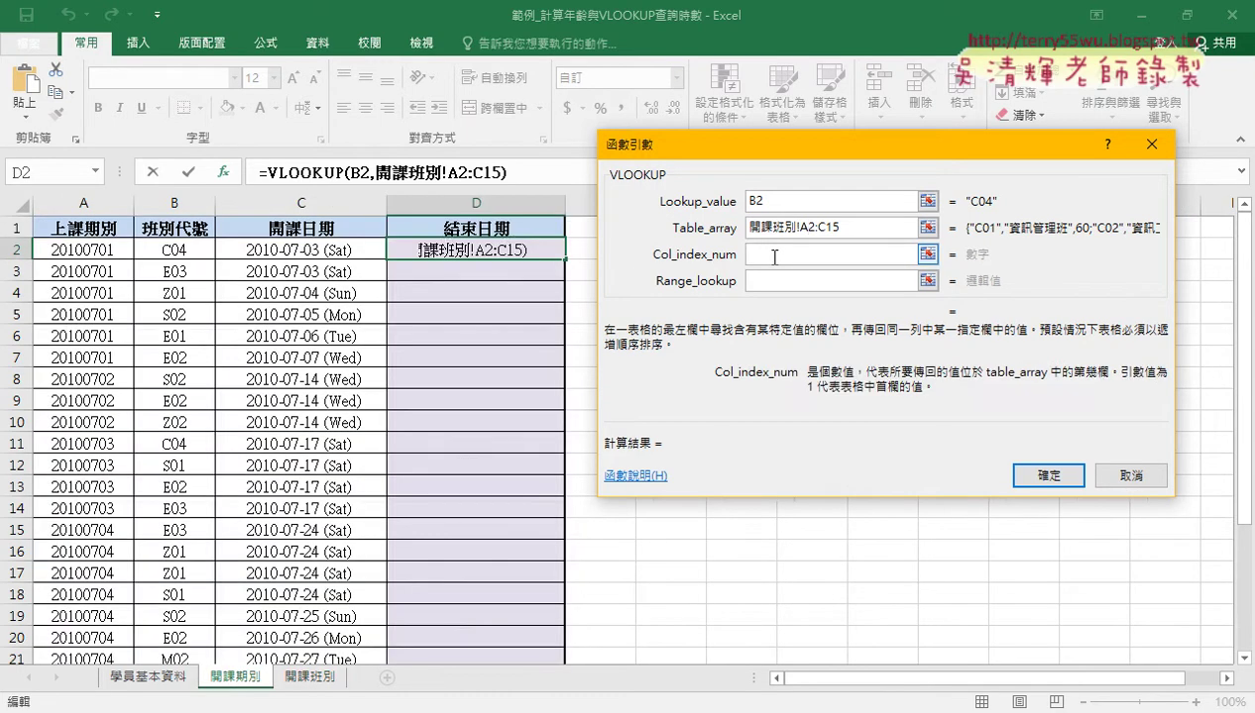
text(3)
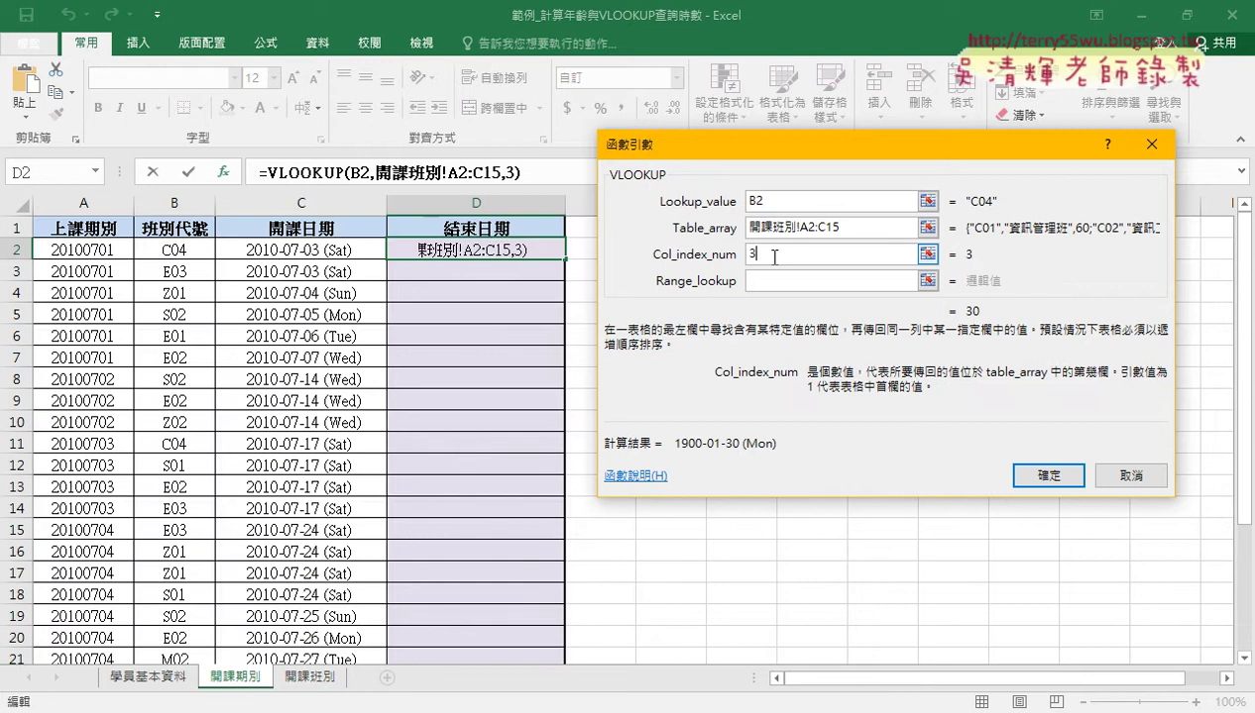
click(757, 279)
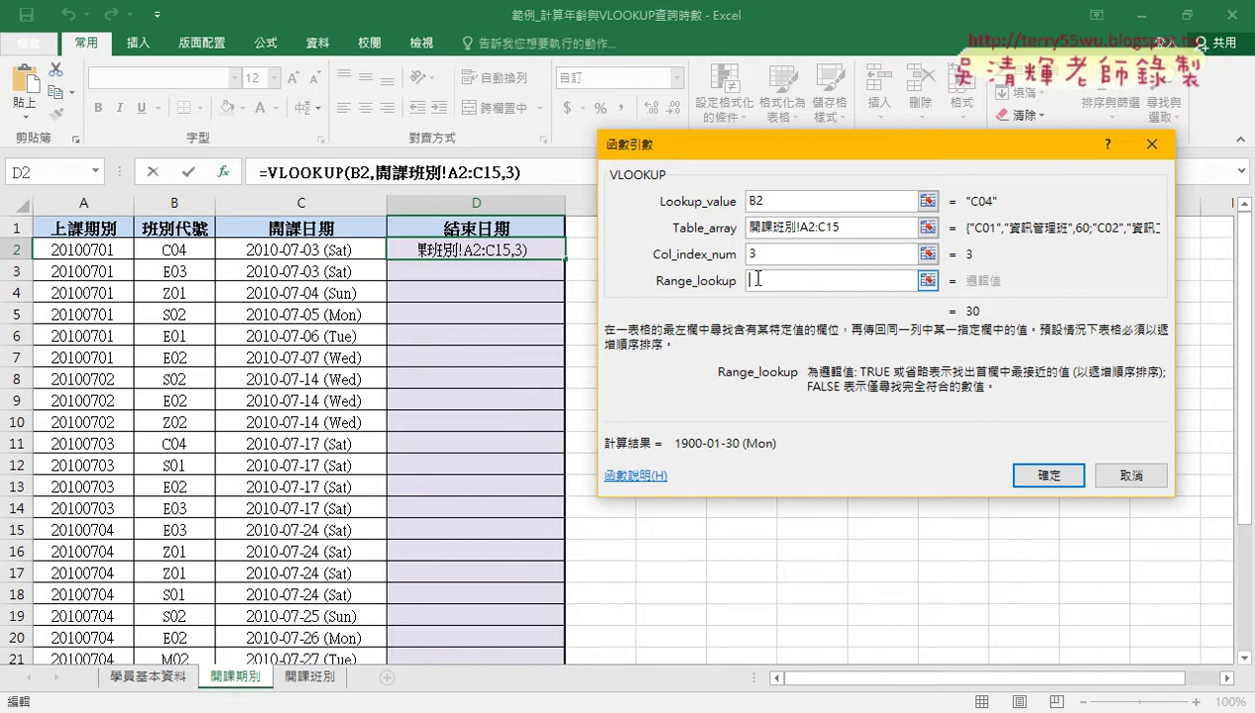
text(0)
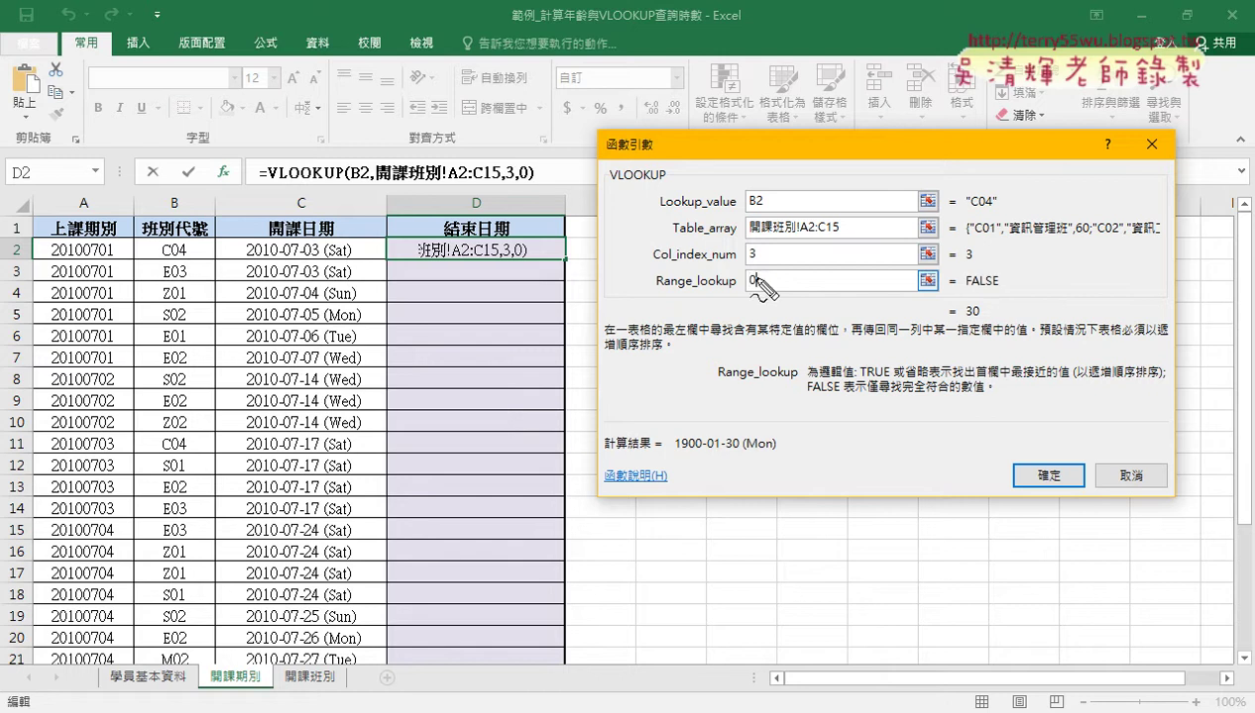
mouse_move(979, 327)
mouse_down()
mouse_move(991, 313)
mouse_move(981, 325)
mouse_up()
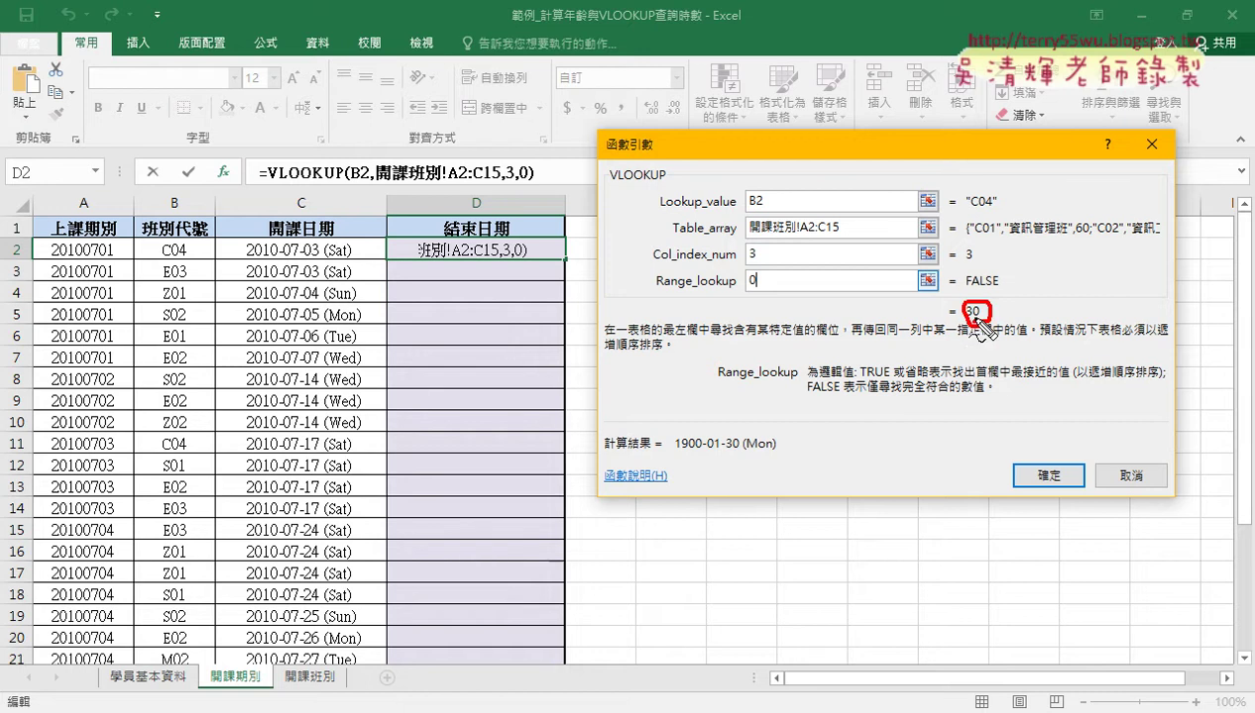
key(Escape)
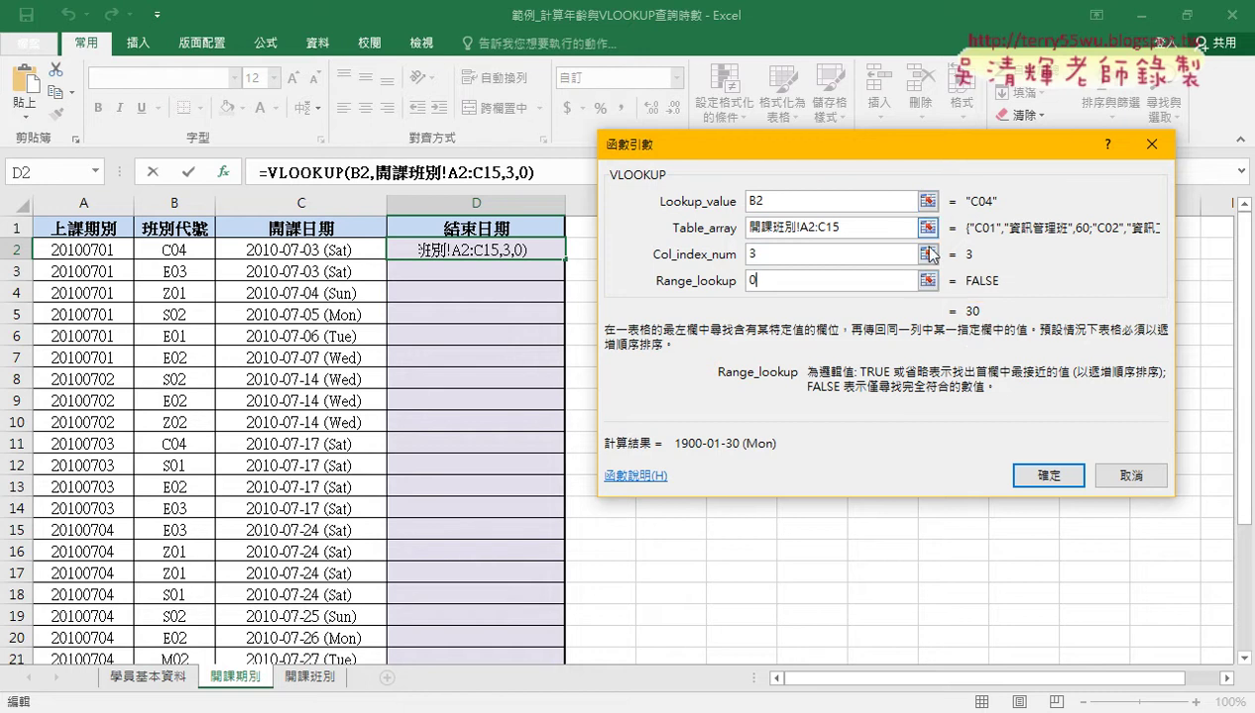
click(1041, 475)
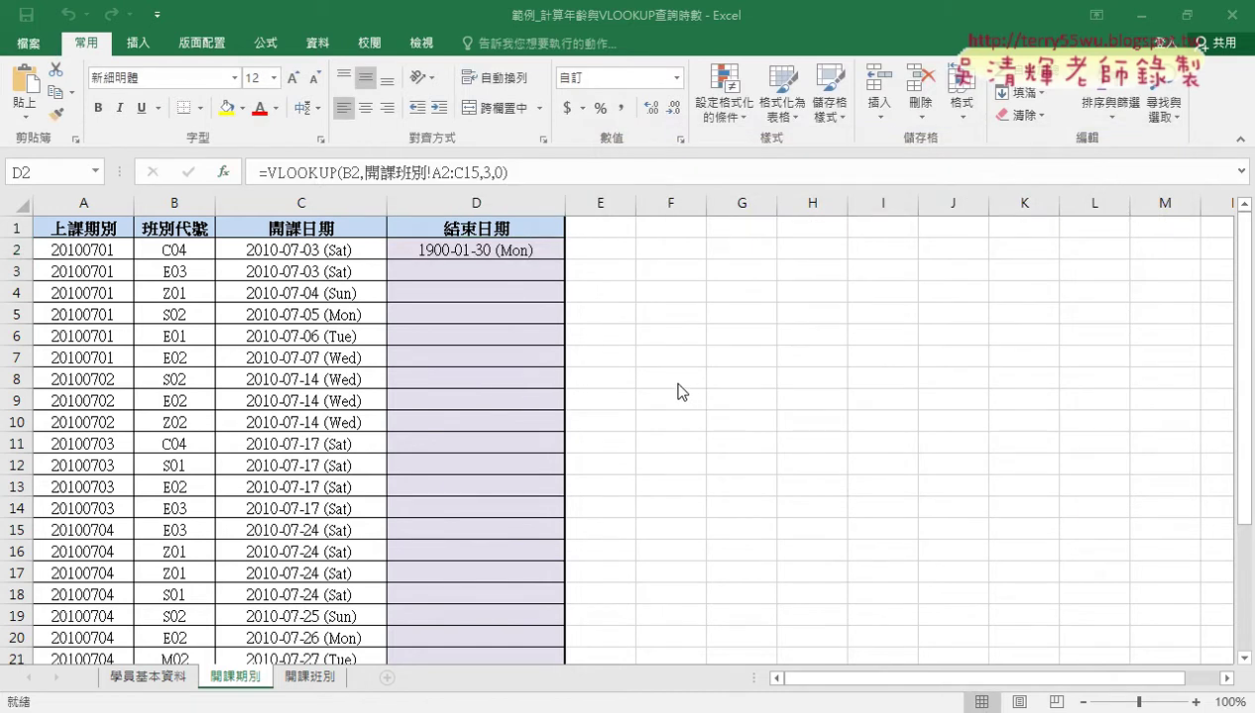
Give D2 the 通用格式 (General) number format so it shows 30 hours
click(492, 253)
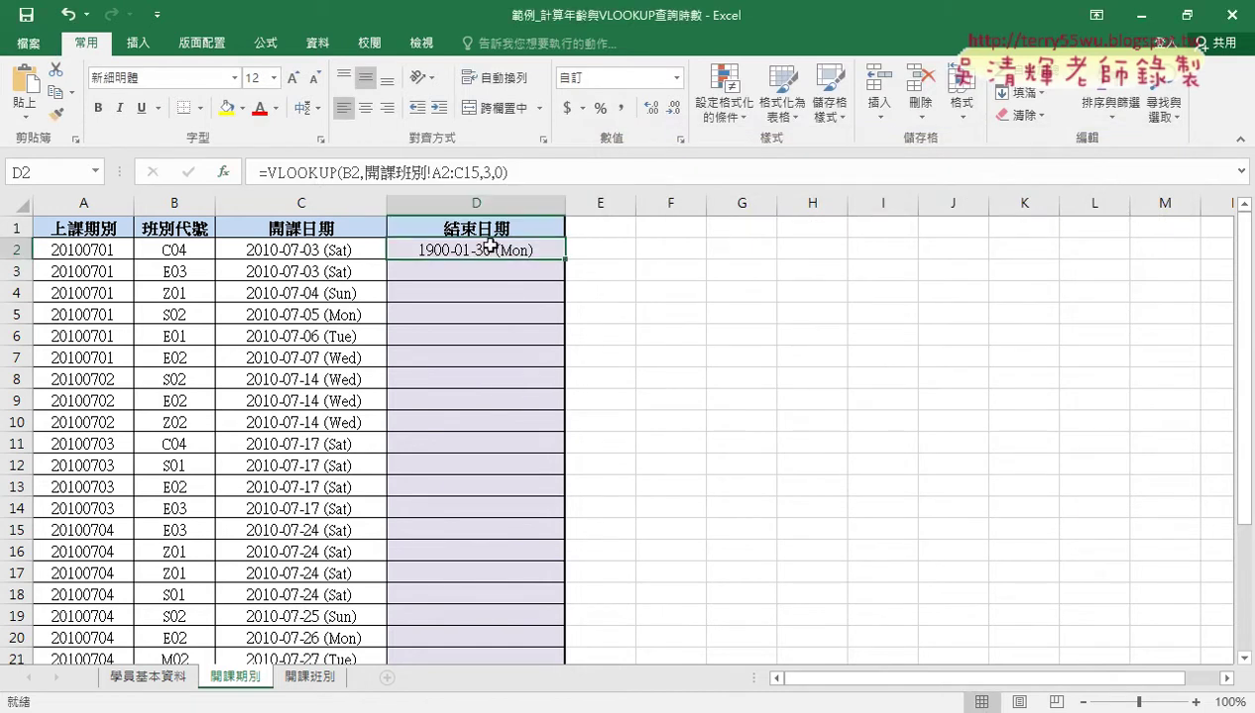
right_click(492, 252)
click(557, 585)
drag(543, 205, 738, 187)
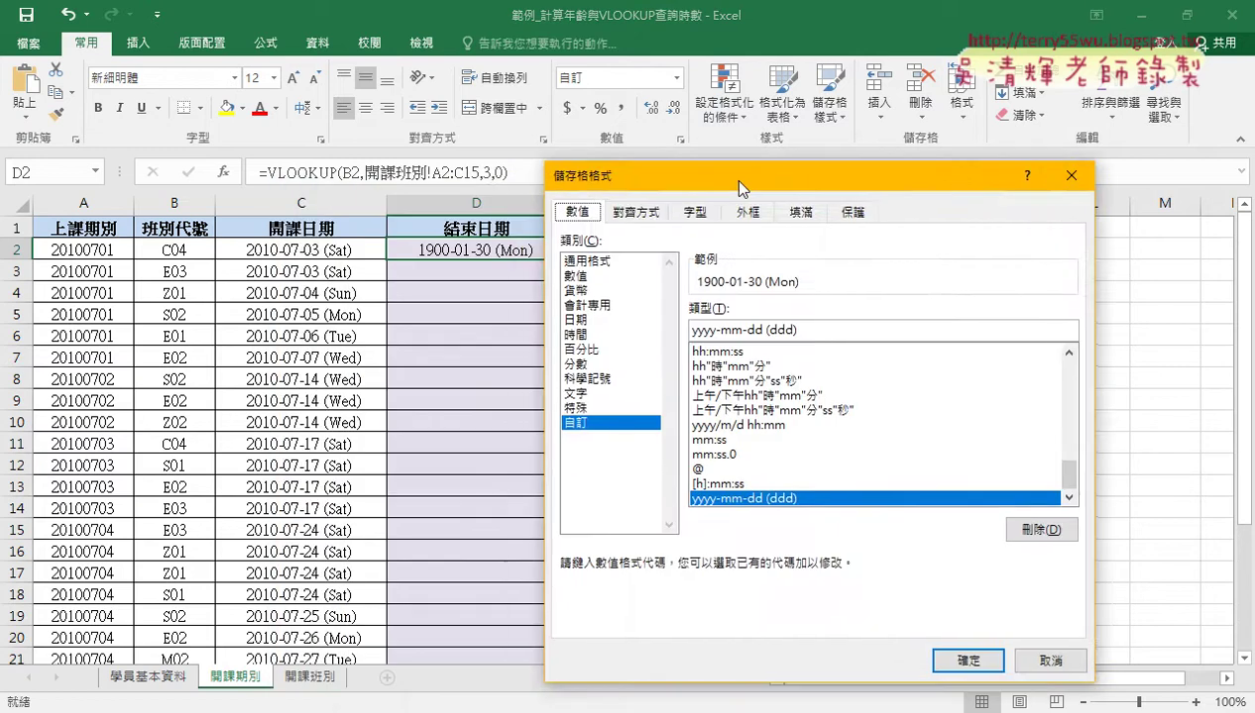
click(605, 262)
click(968, 661)
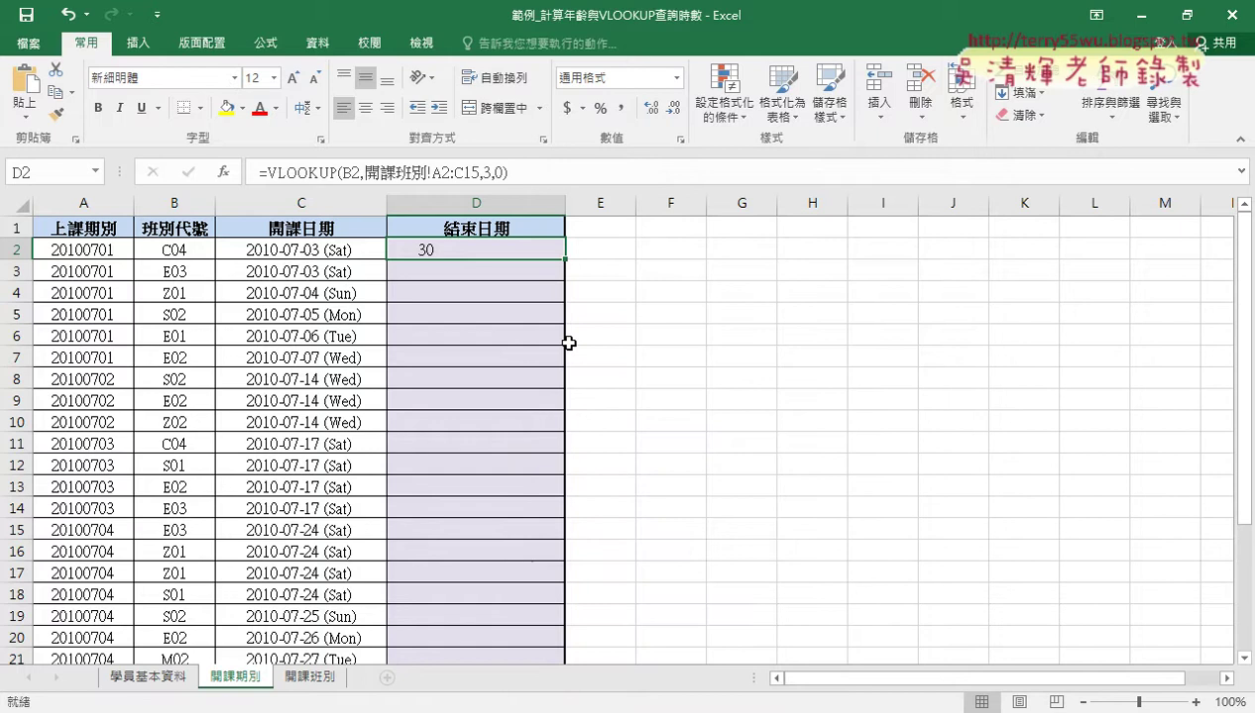
Append /3 and then -1 to D2's VLOOKUP formula
click(528, 175)
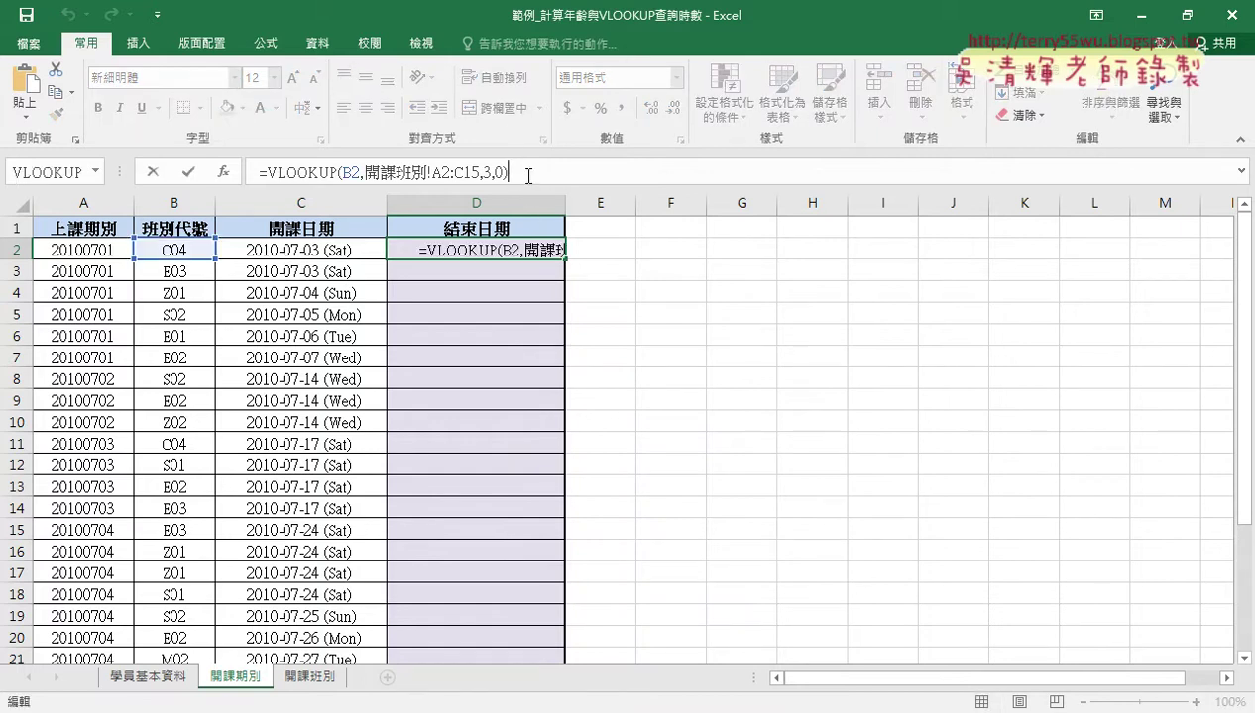
text(/)
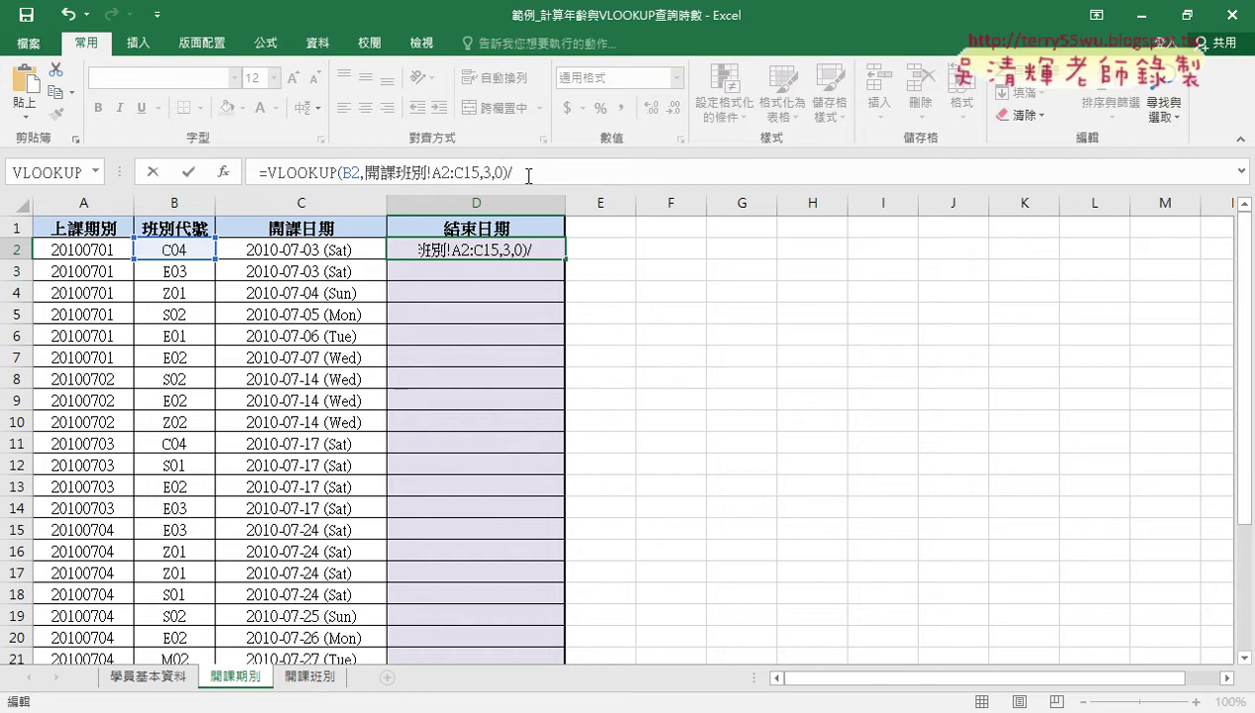
text(3)
key(Return)
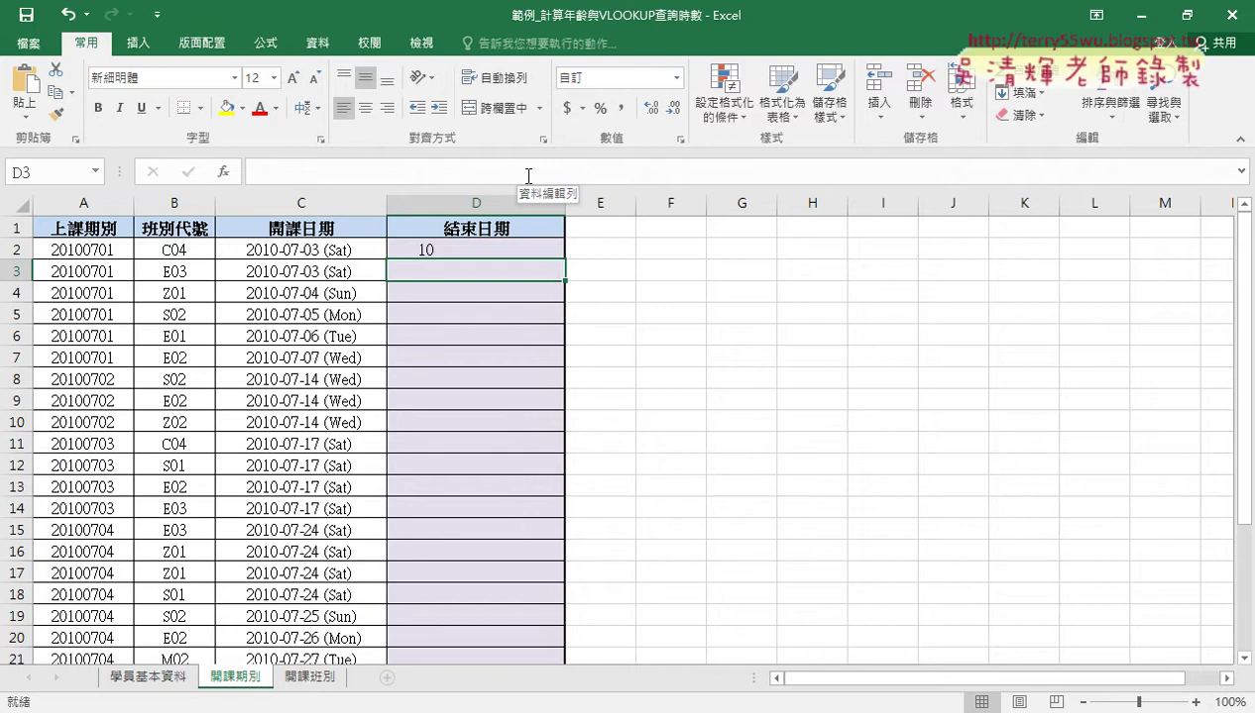
click(493, 251)
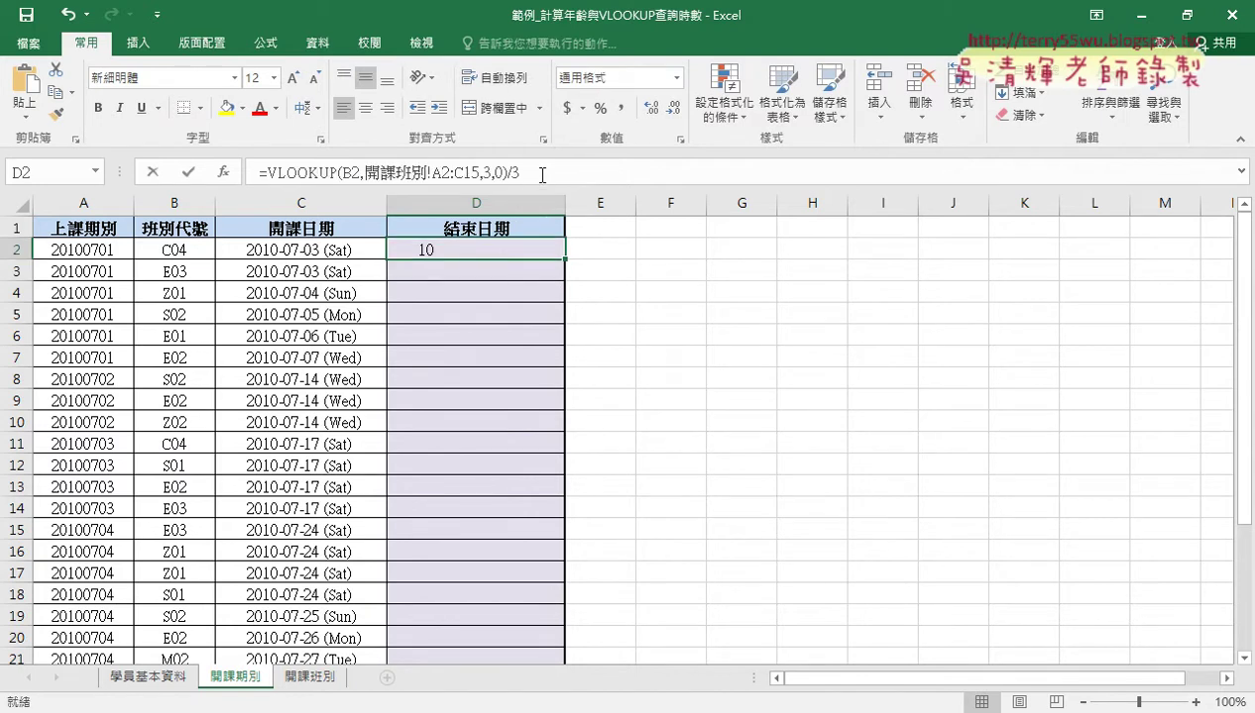
click(542, 174)
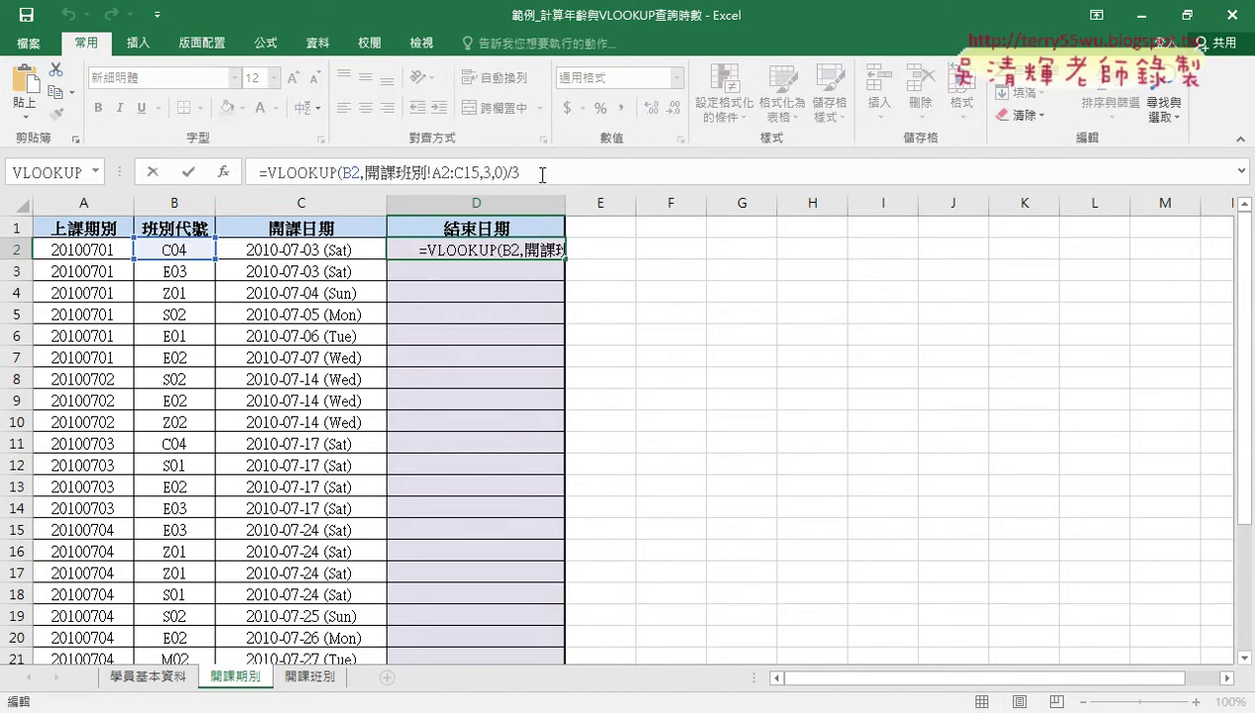
text(-)
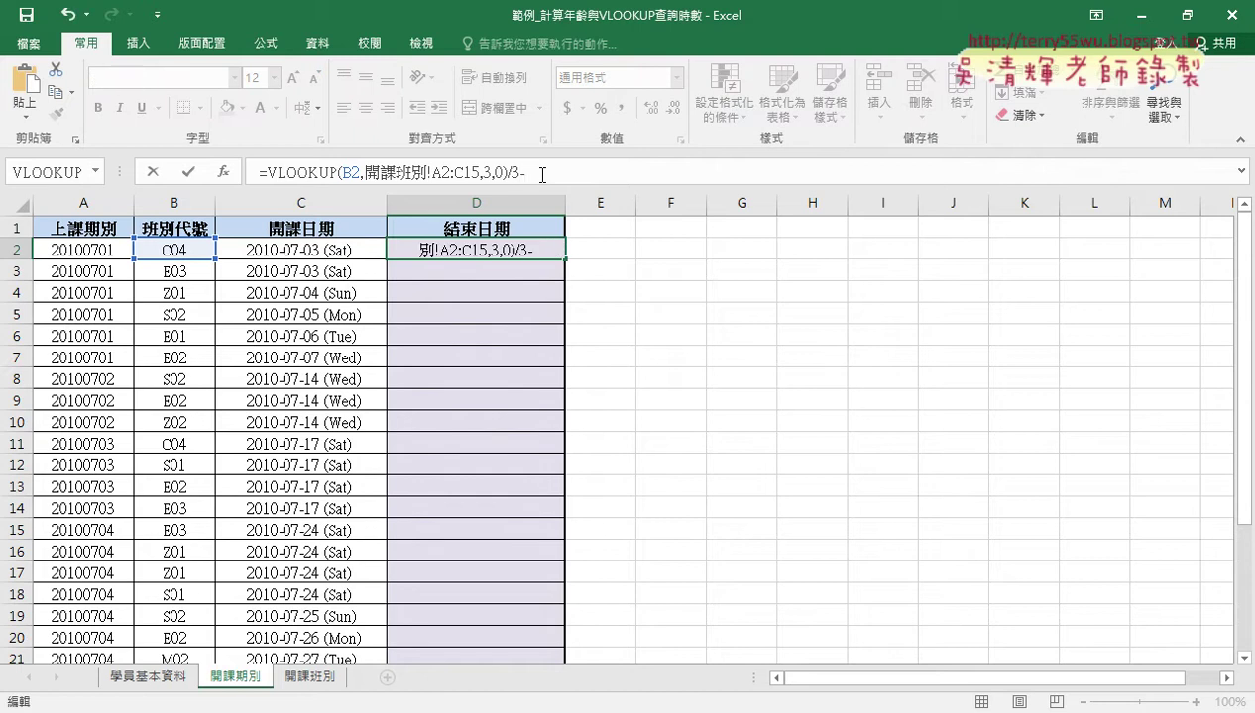
text(1)
click(188, 172)
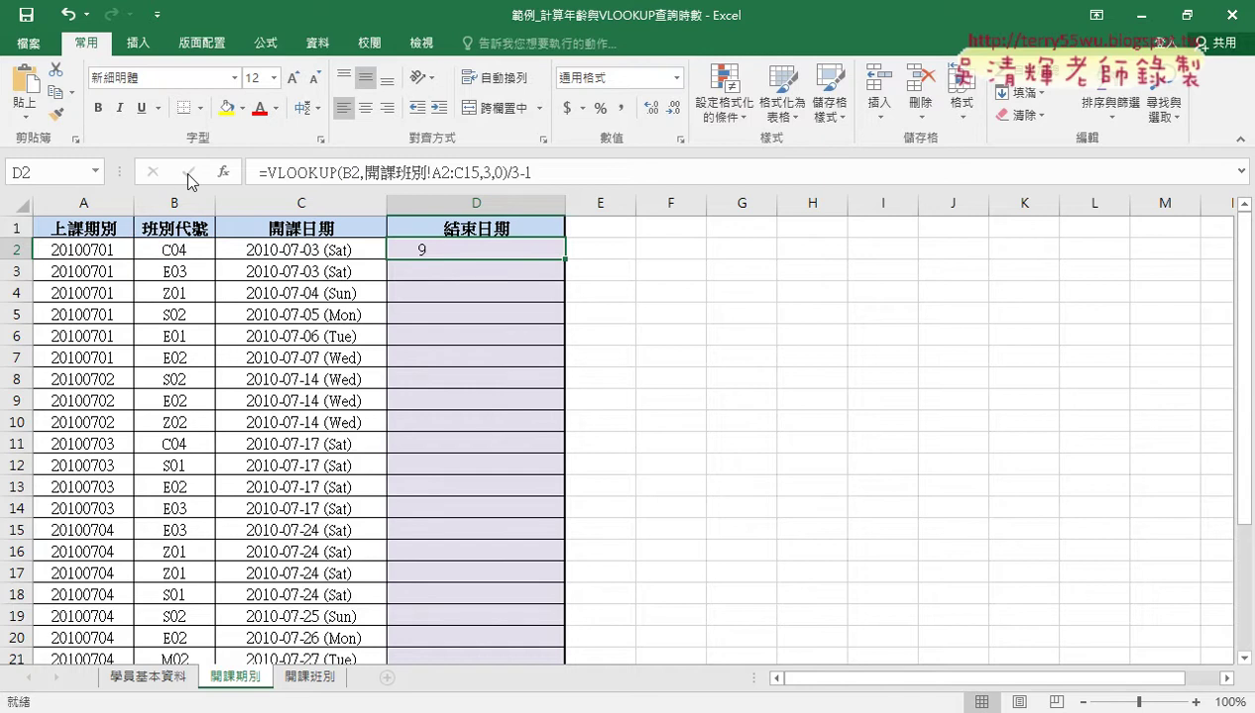
Wrap D2's expression in parentheses and multiply it by 7, giving 63
click(548, 178)
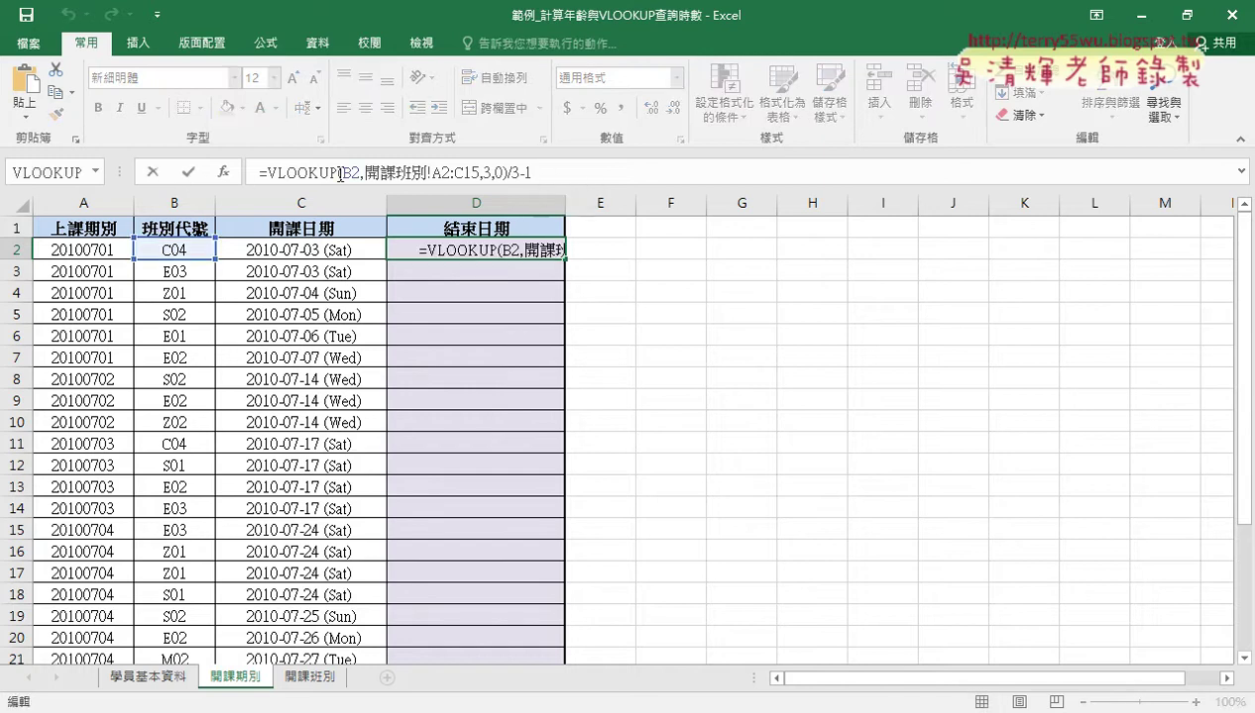
click(266, 174)
text(()
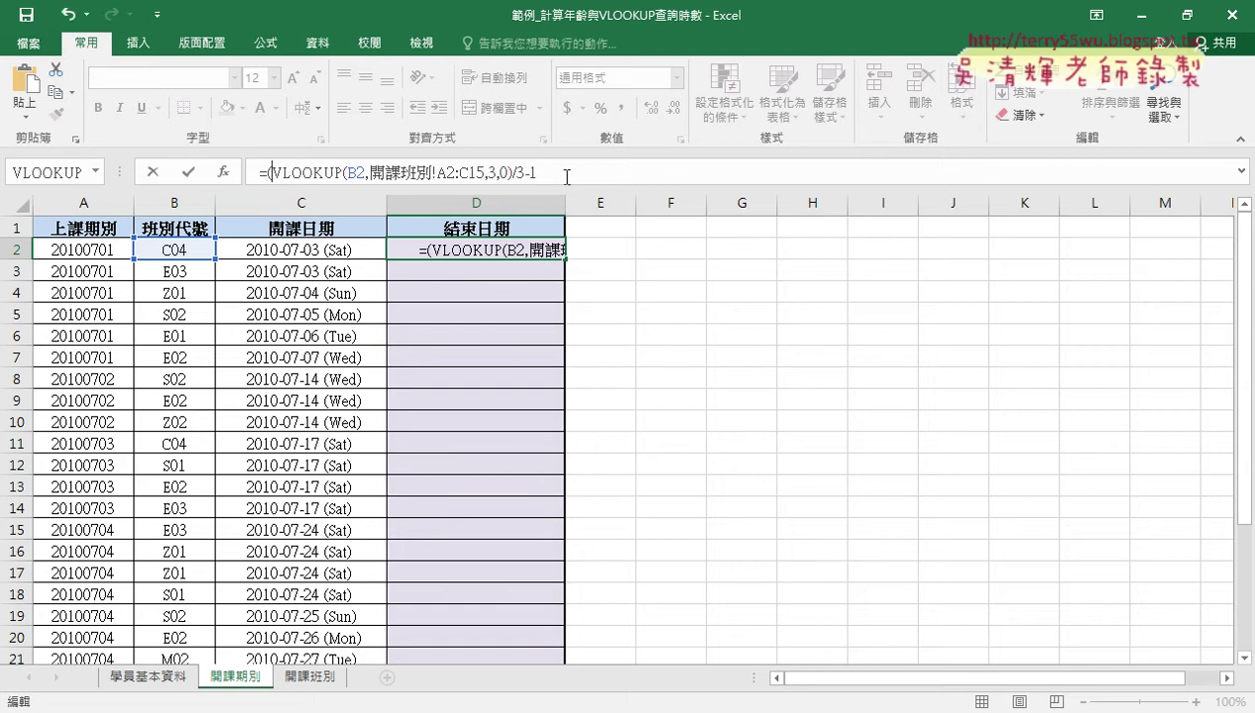
click(579, 174)
text())
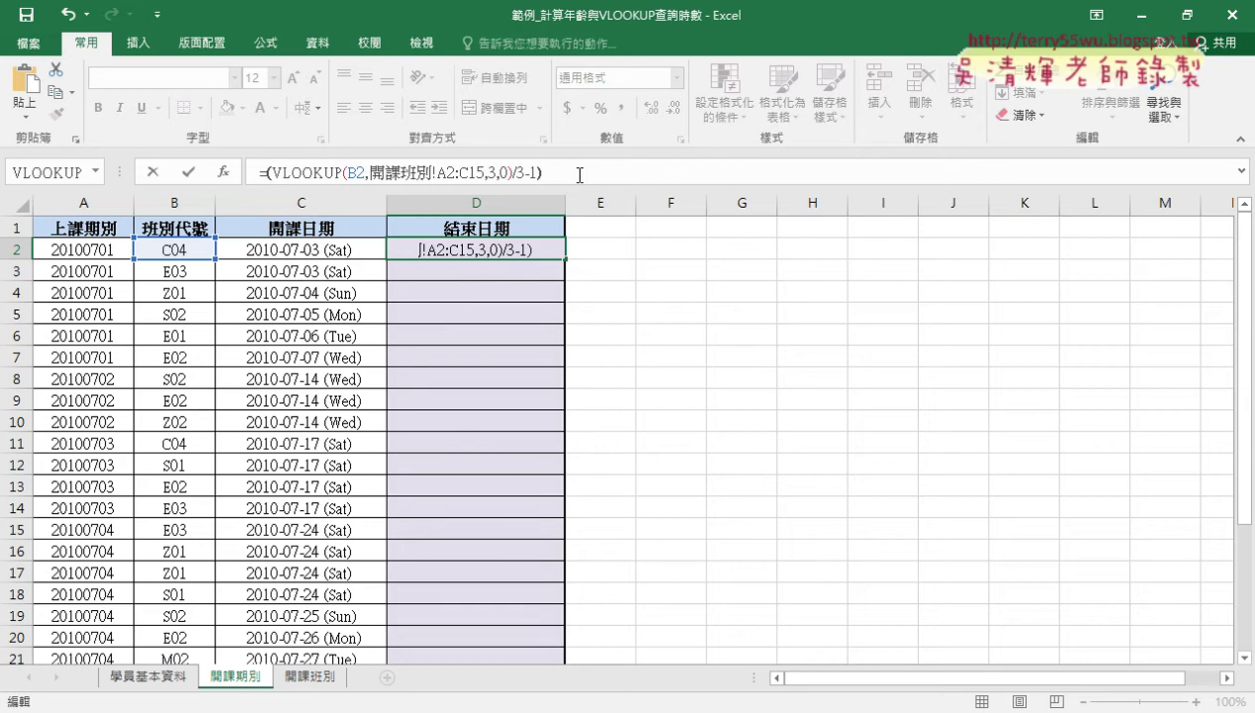
text(*)
text(7)
key(Return)
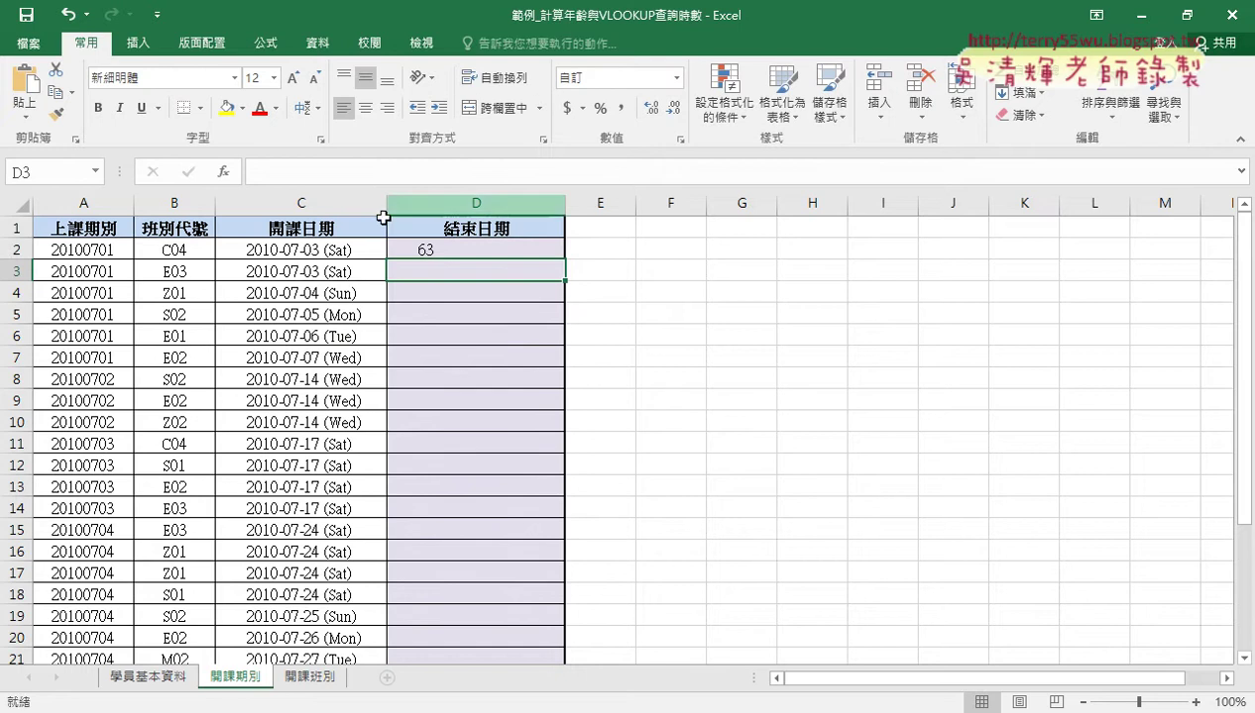
Add start date C2 to D2's formula, making =C2+(VLOOKUP(...)/3-1)*7
click(440, 252)
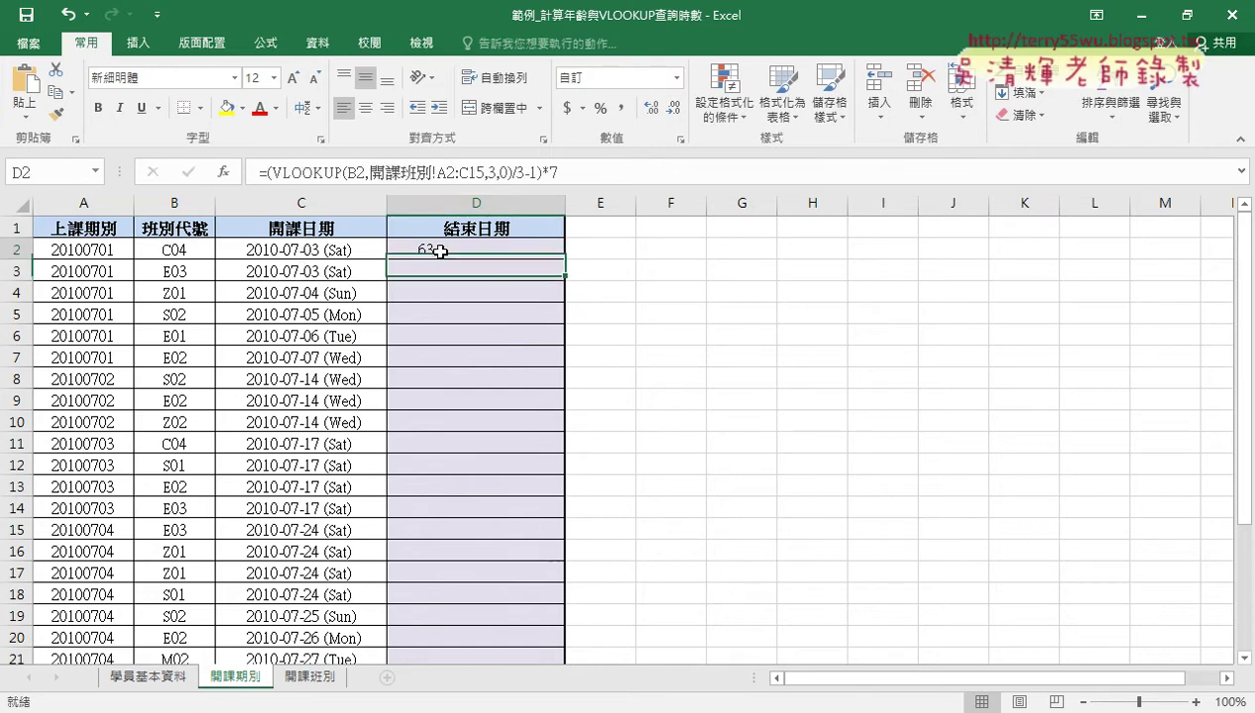
click(266, 172)
text(()
drag(265, 172, 432, 172)
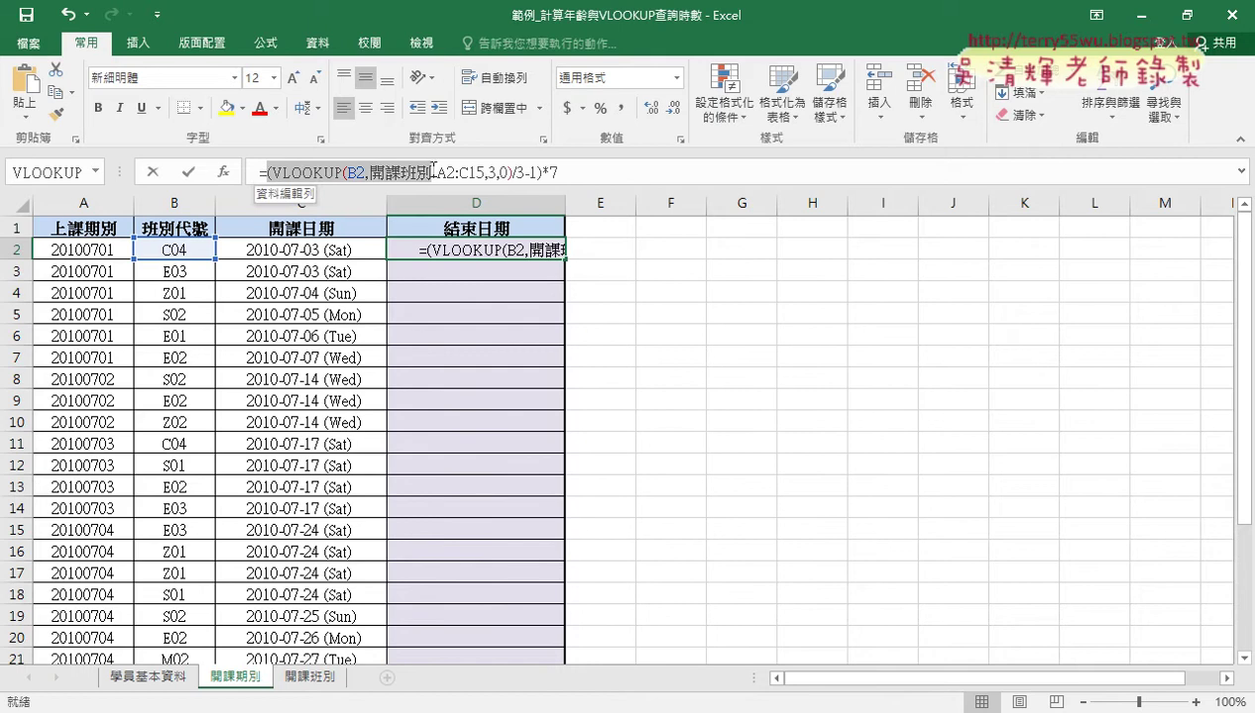
click(265, 172)
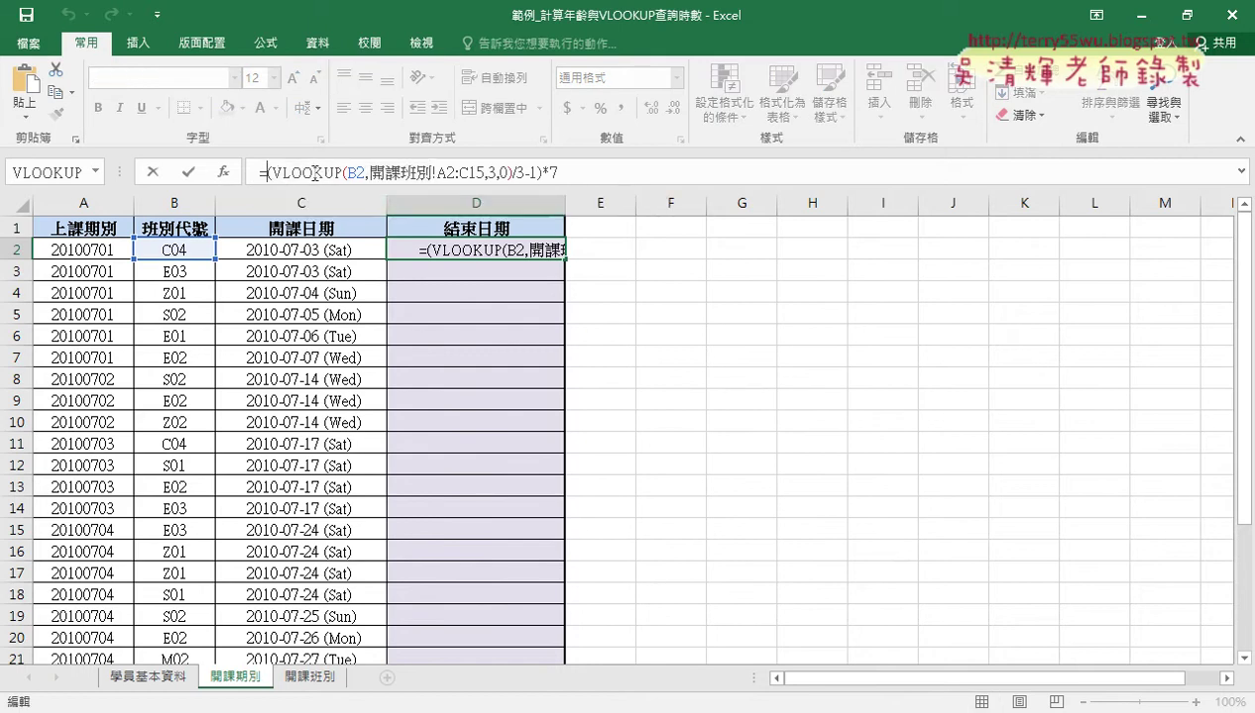
click(310, 248)
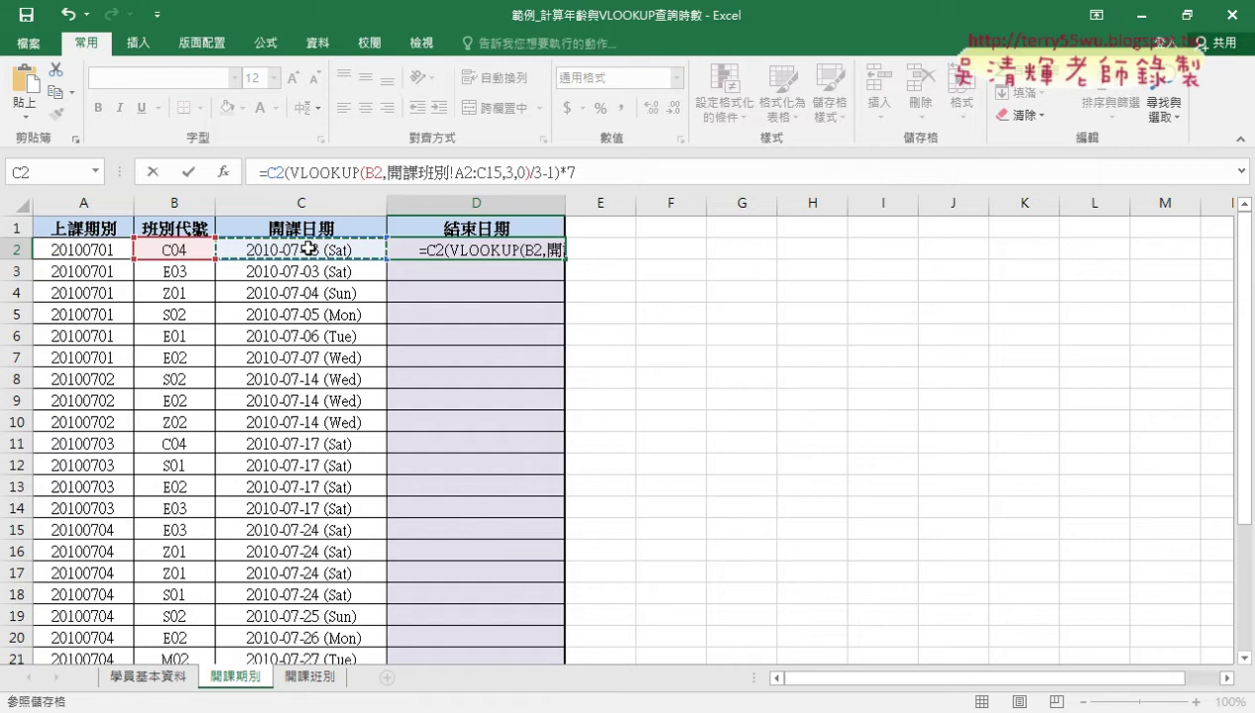
text(+)
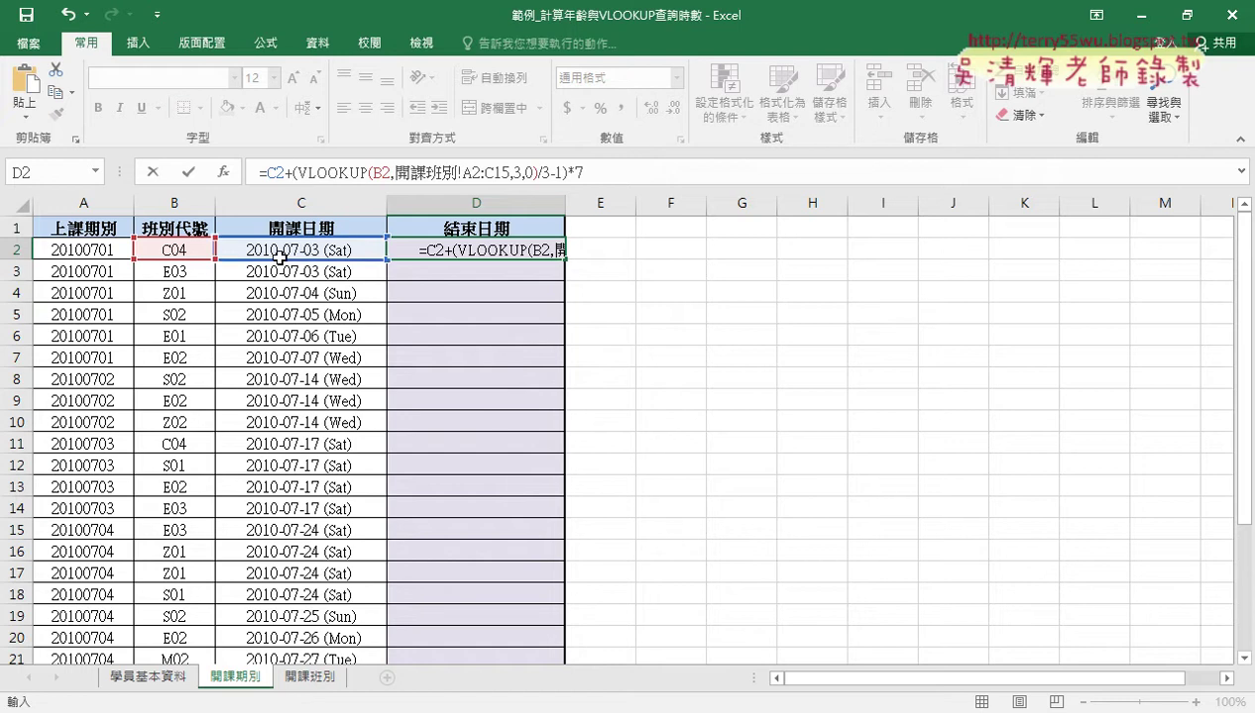
click(185, 172)
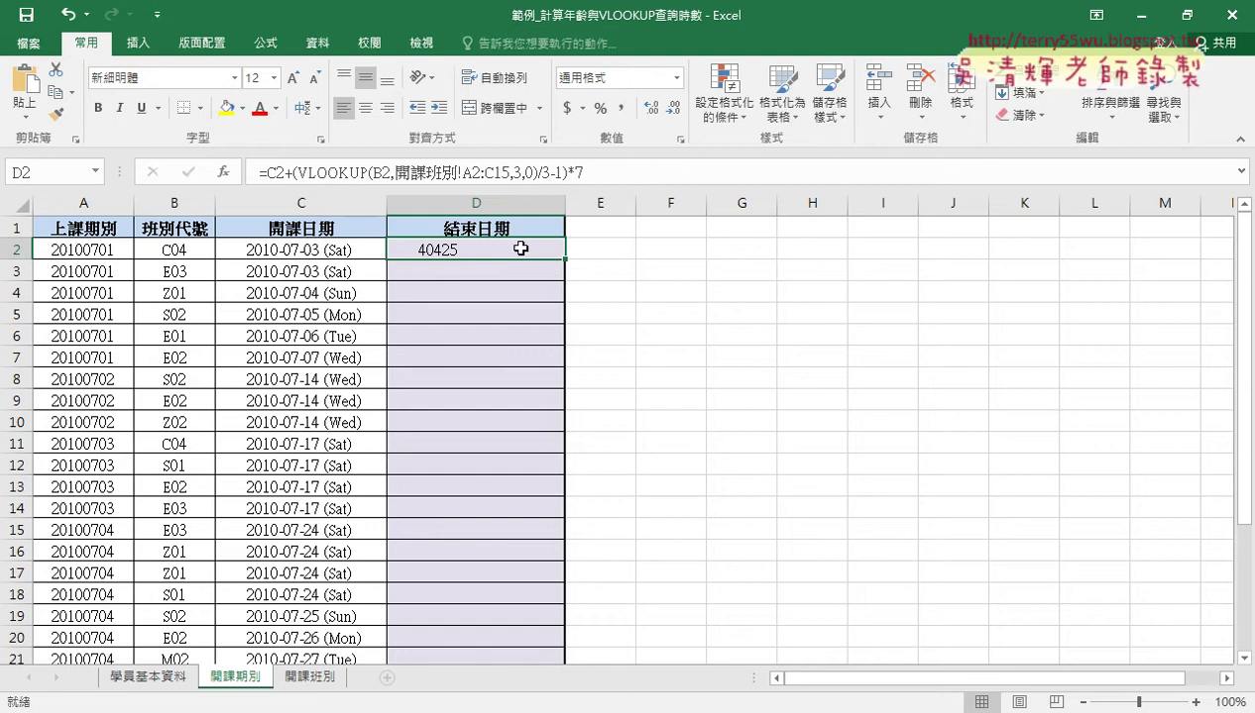
Copy the yyyy-mm-dd (ddd) custom format code from C2's Format Cells dialog
click(318, 249)
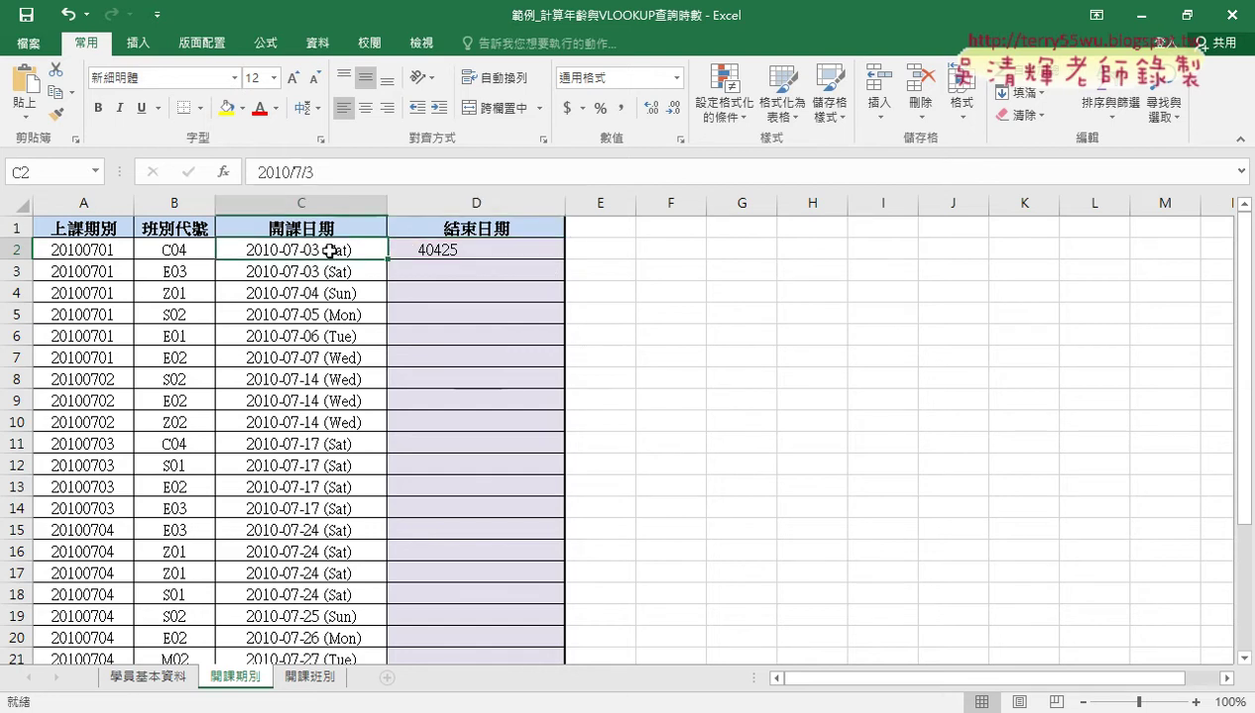
click(57, 114)
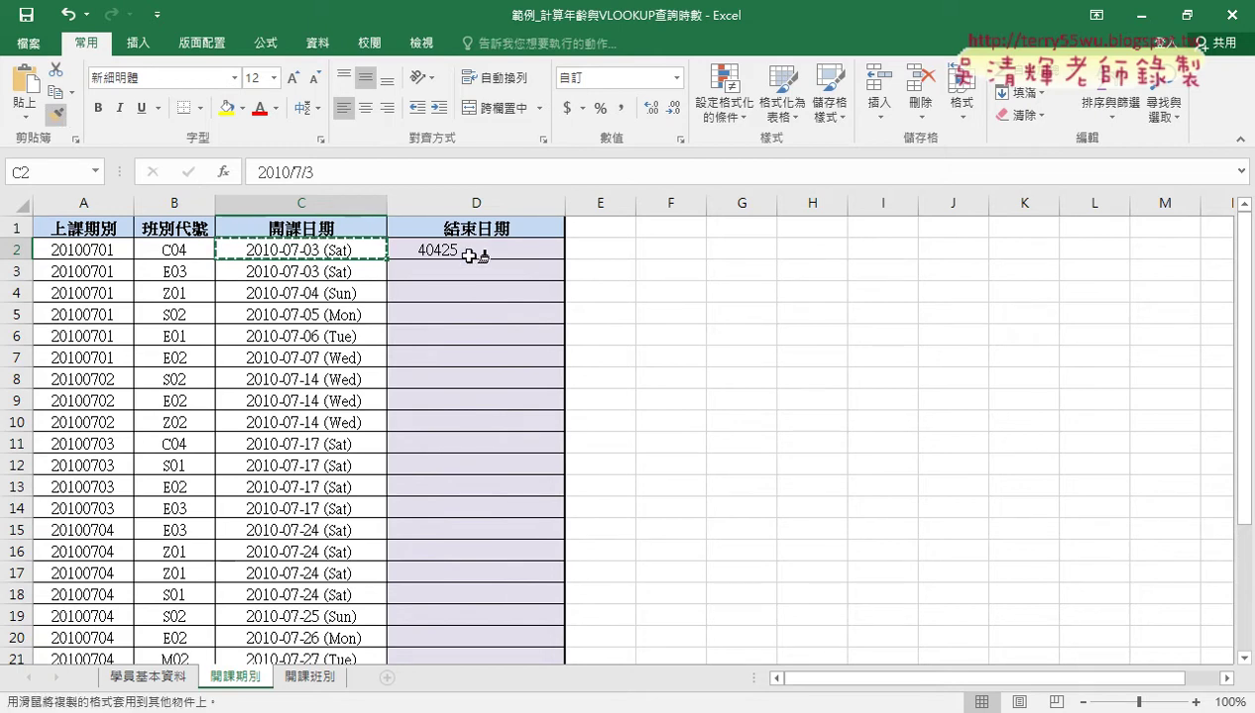
key(Escape)
right_click(341, 245)
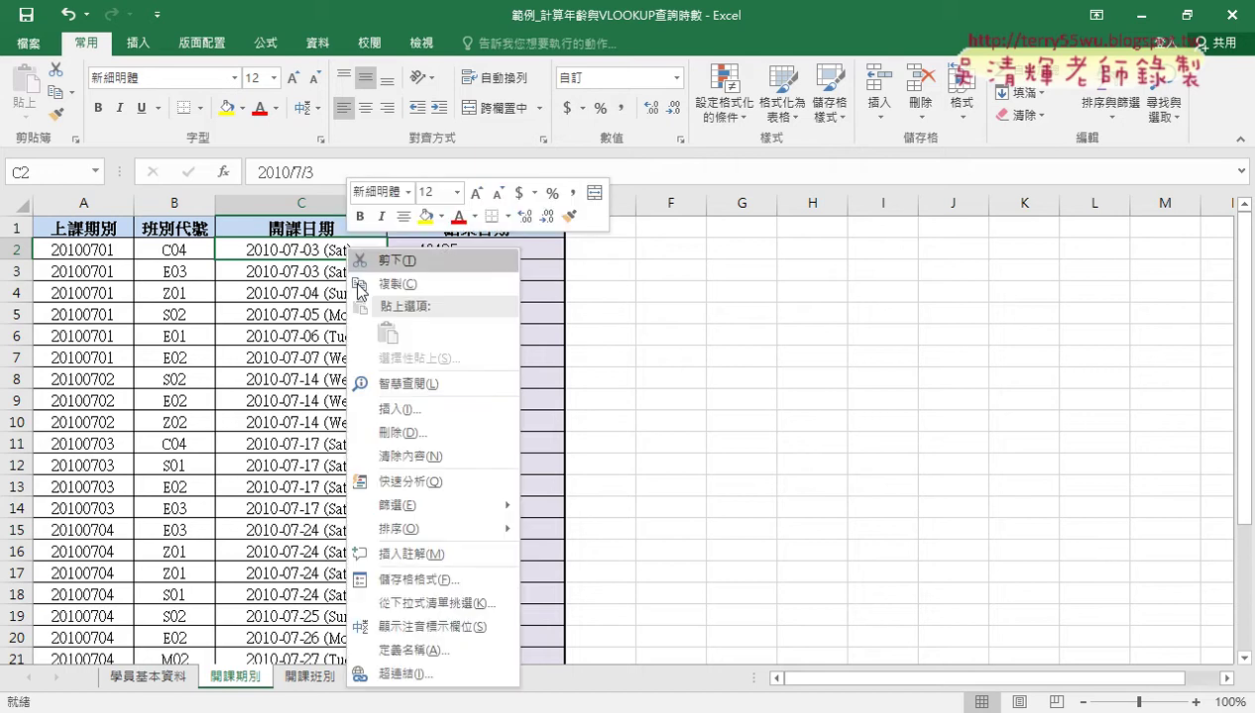
click(395, 579)
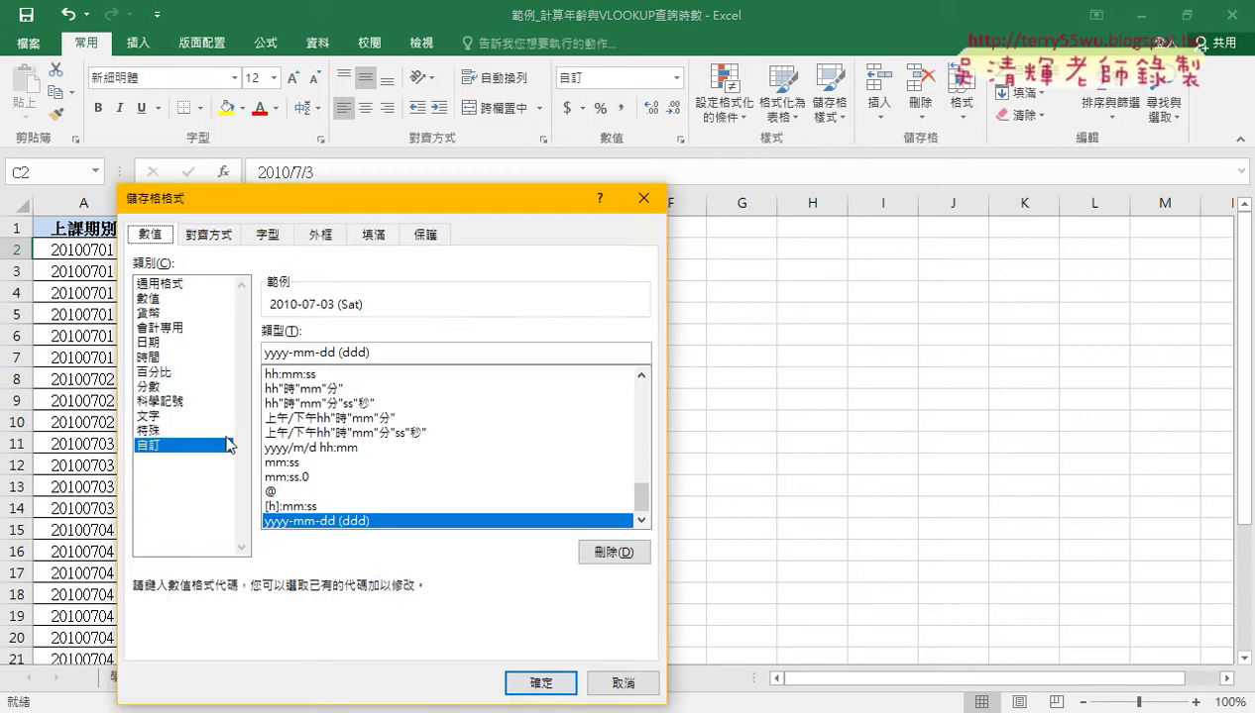
drag(386, 352, 264, 349)
right_click(327, 349)
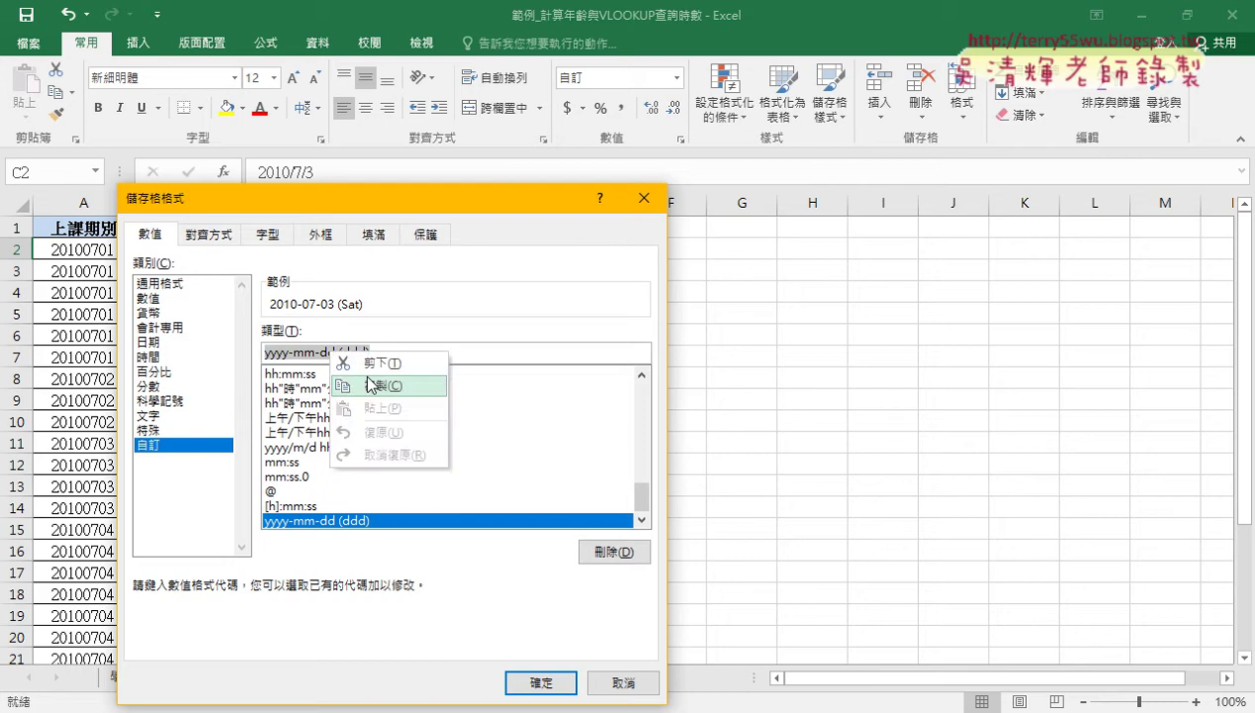
click(371, 385)
click(549, 688)
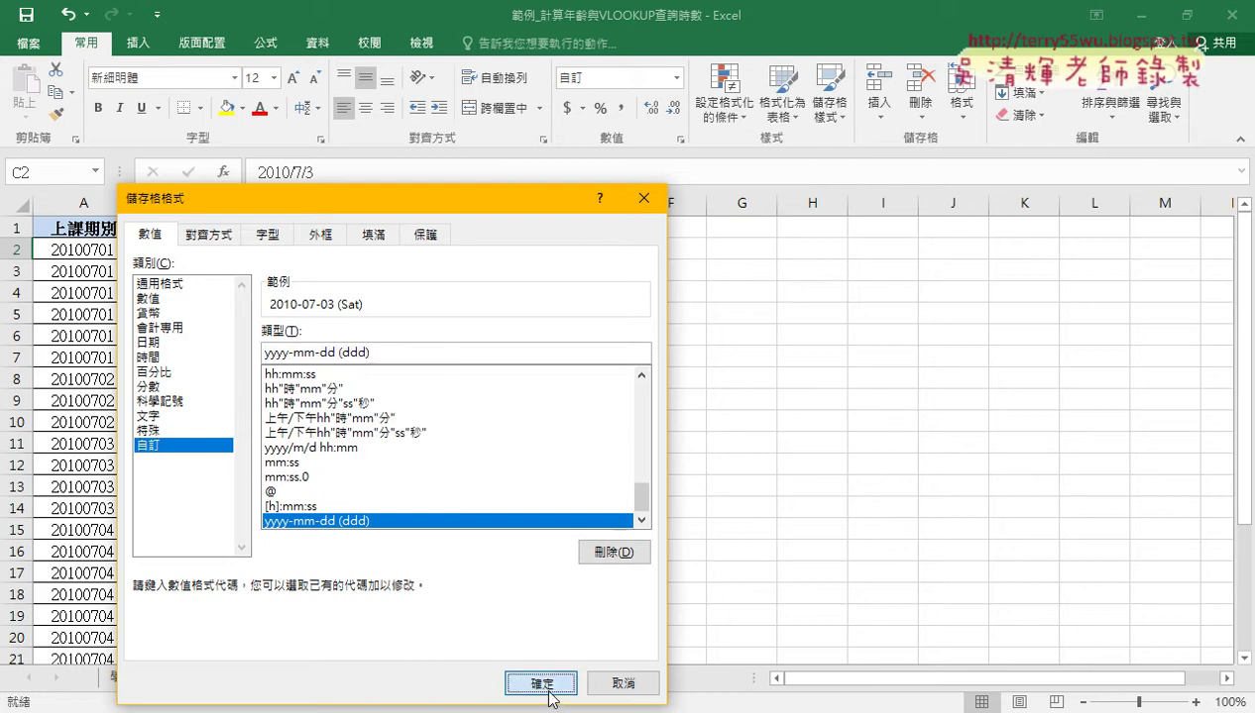
Apply the yyyy-mm-dd (ddd) custom format to D2 and fill its formula down column D
click(490, 253)
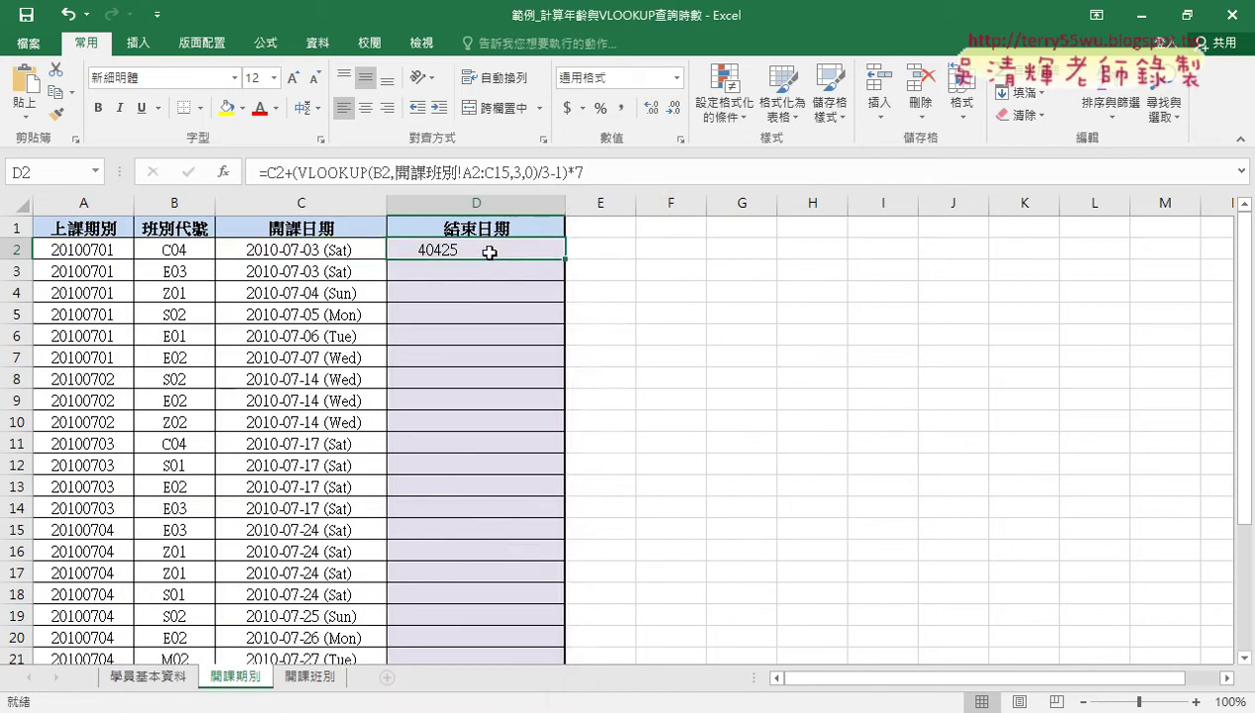
right_click(490, 254)
click(564, 585)
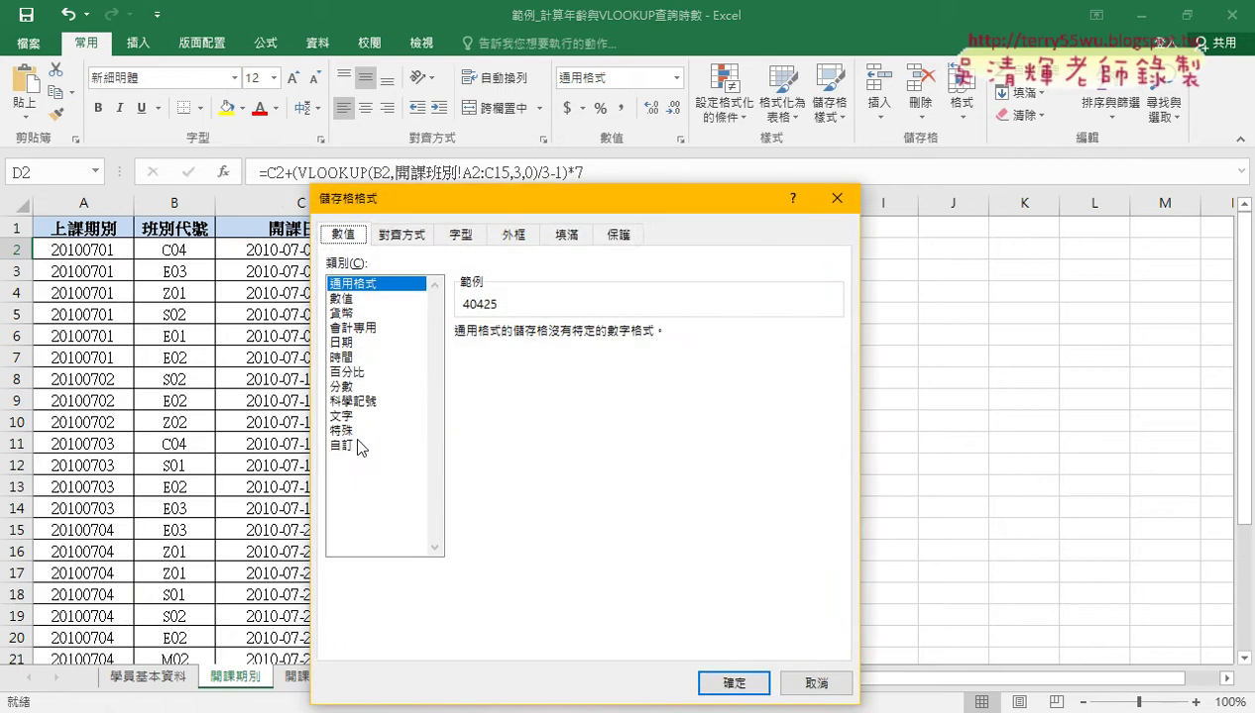
click(347, 445)
drag(532, 352, 443, 352)
right_click(490, 349)
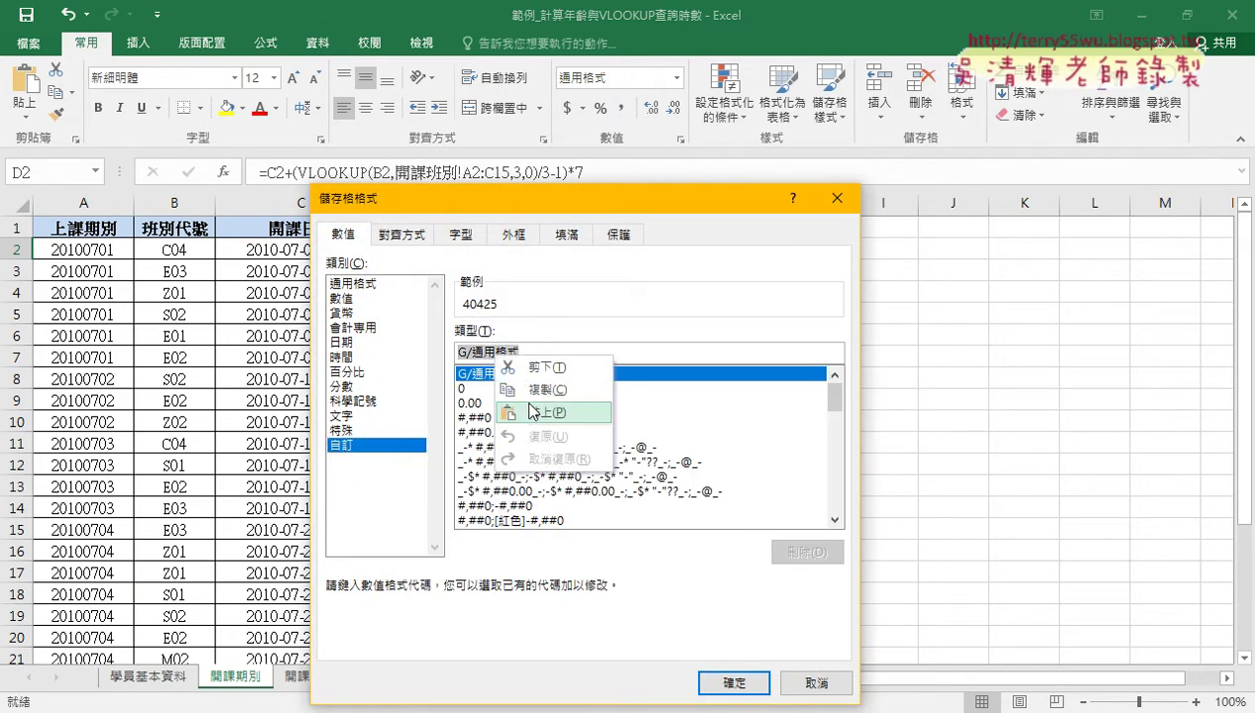
click(540, 421)
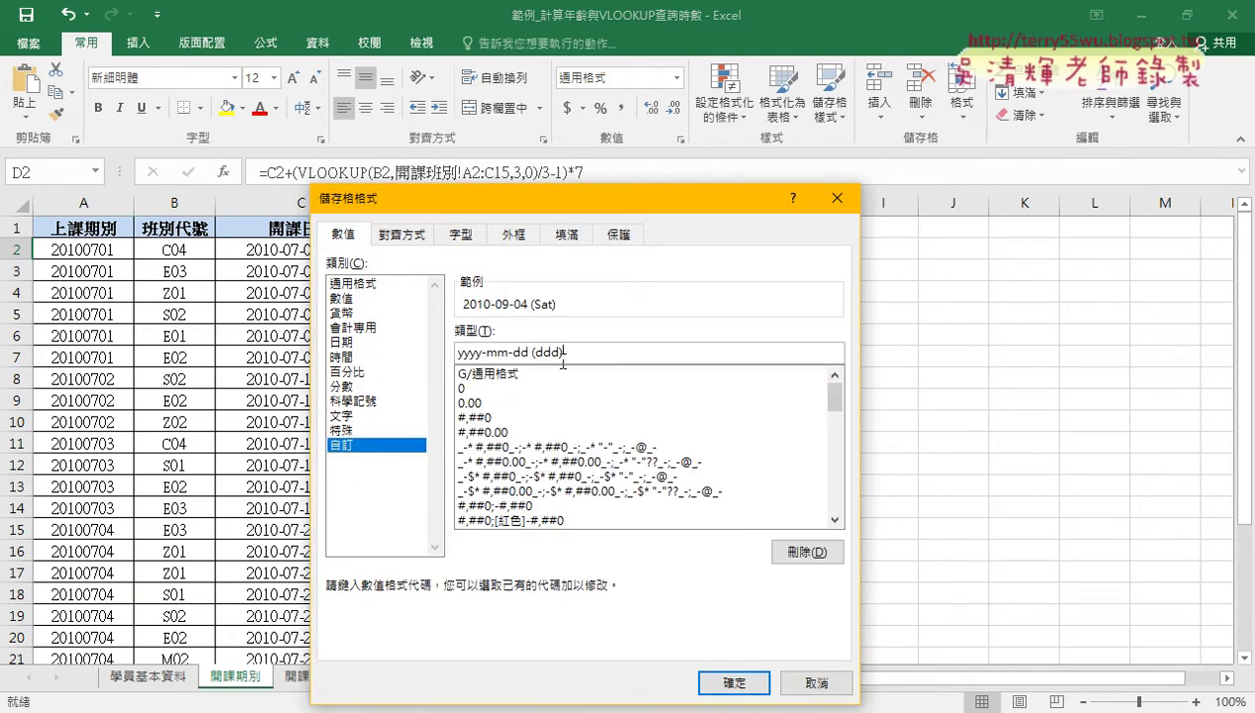
click(745, 682)
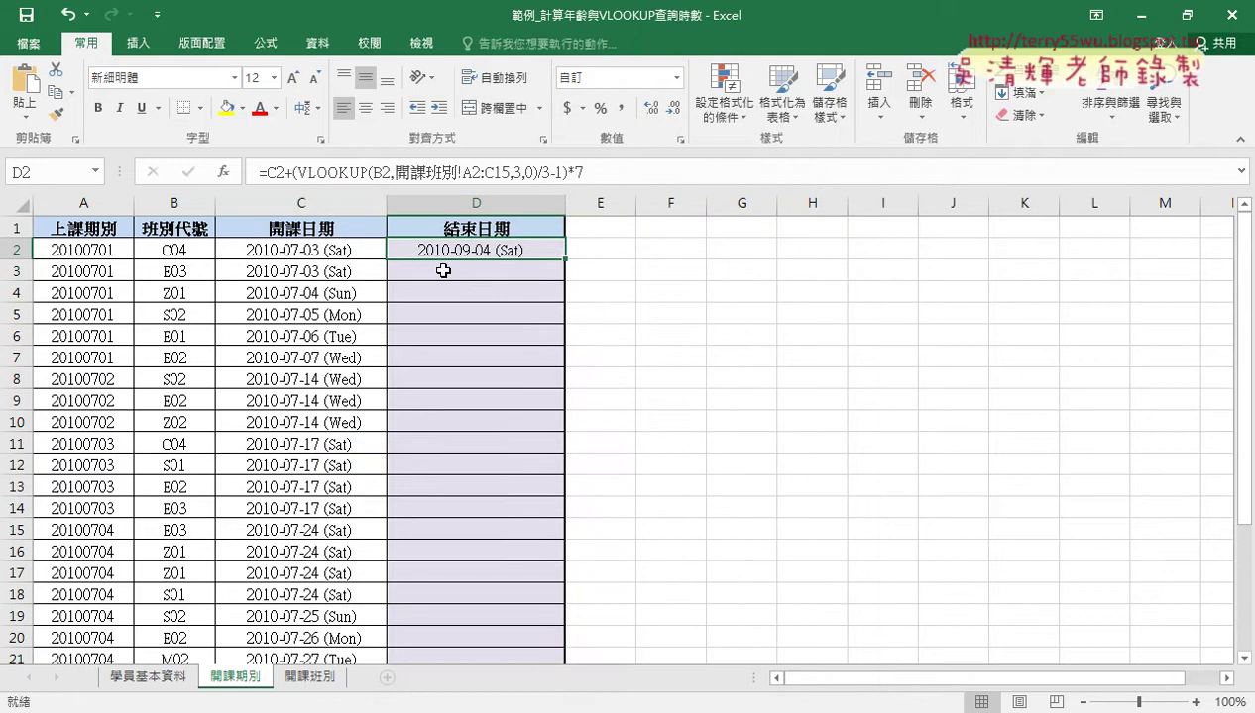
double_click(563, 260)
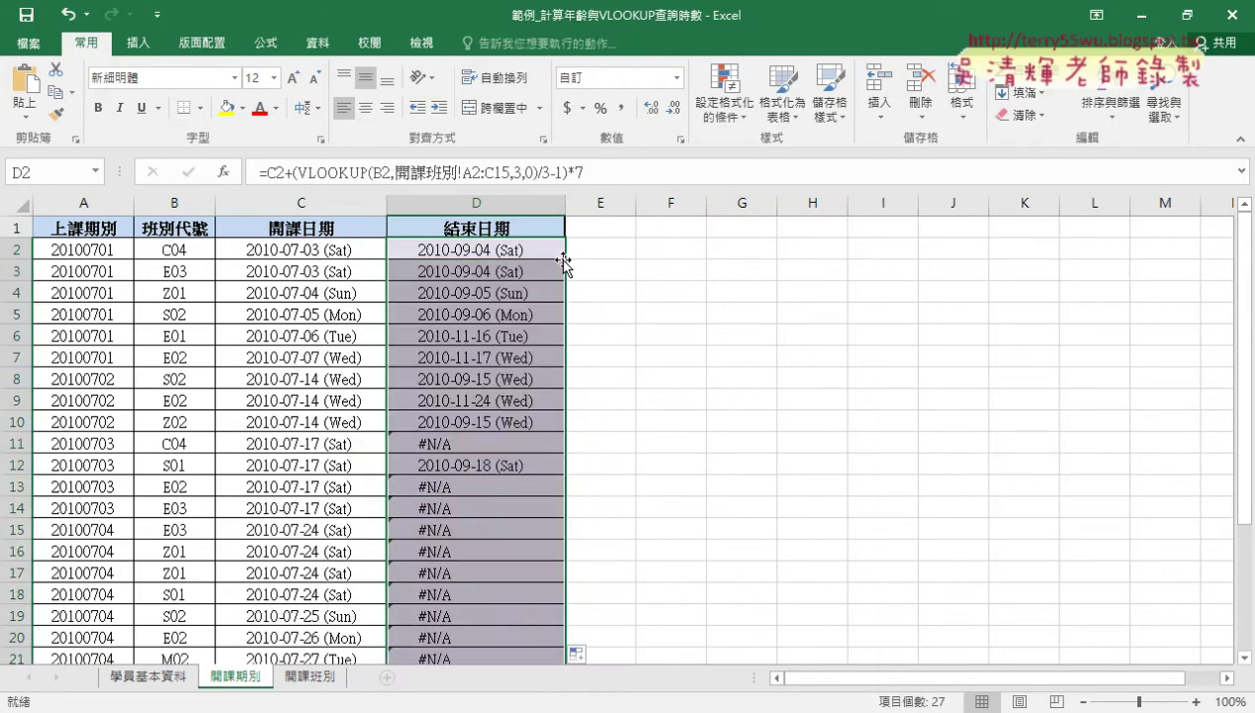
Change D2's lookup range to 開課班別!A$2:C$15 in the formula bar
click(487, 252)
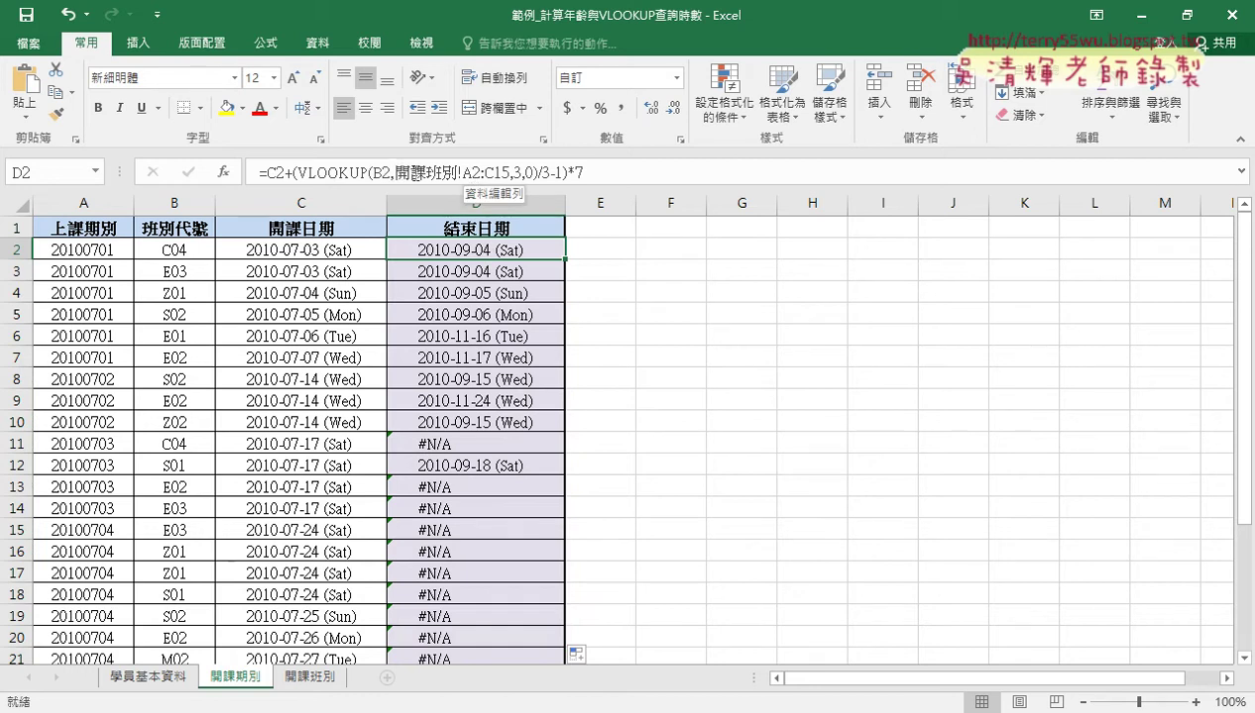
click(473, 172)
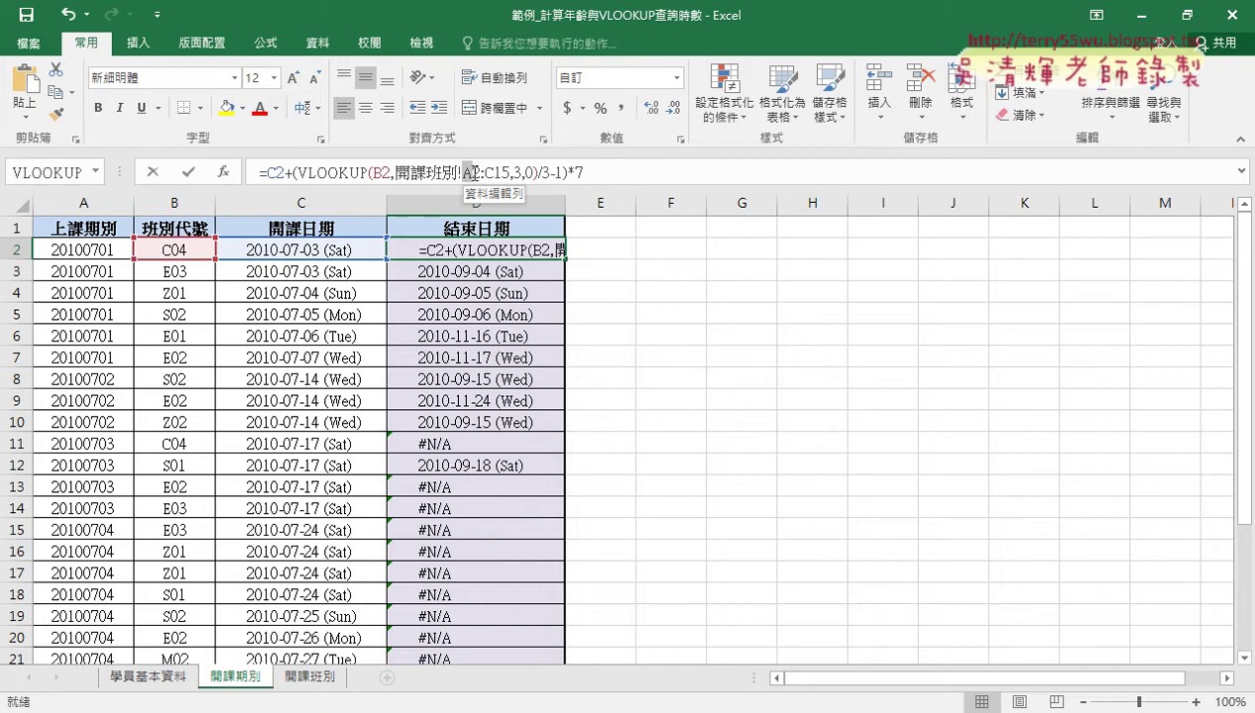
drag(462, 172, 510, 173)
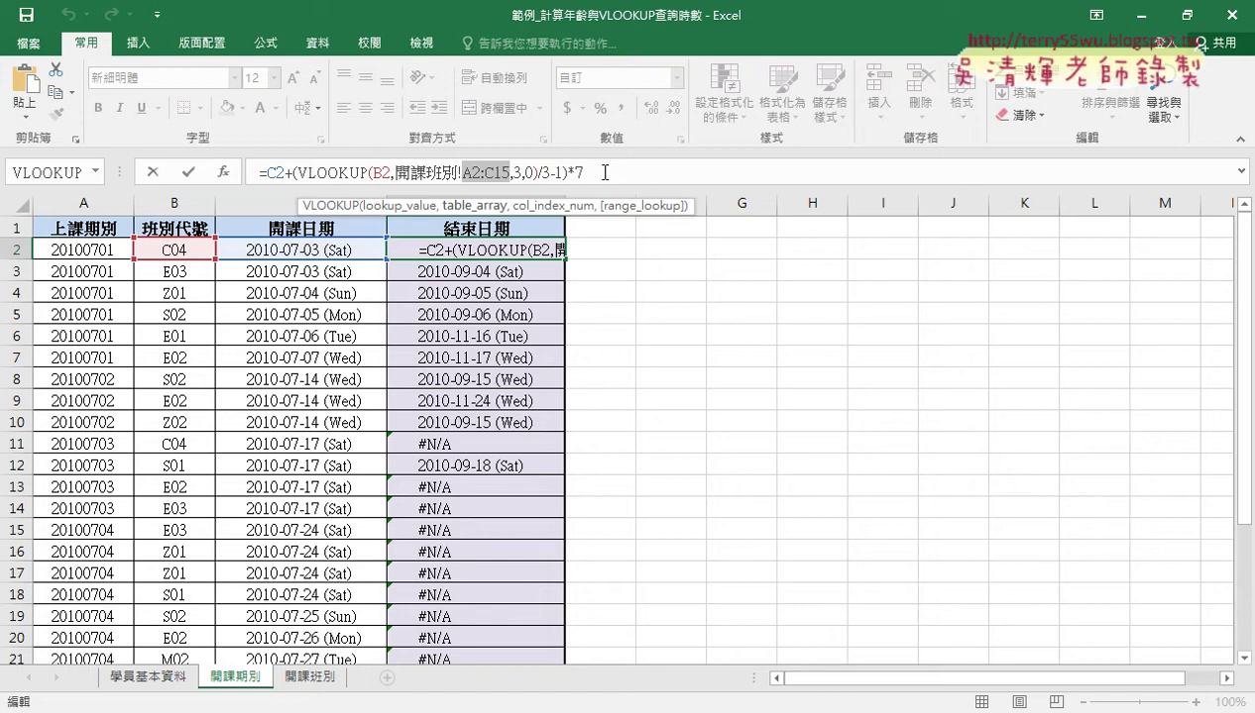
key(Left)
key(Left)
key(Left)
key(Left)
key(Left)
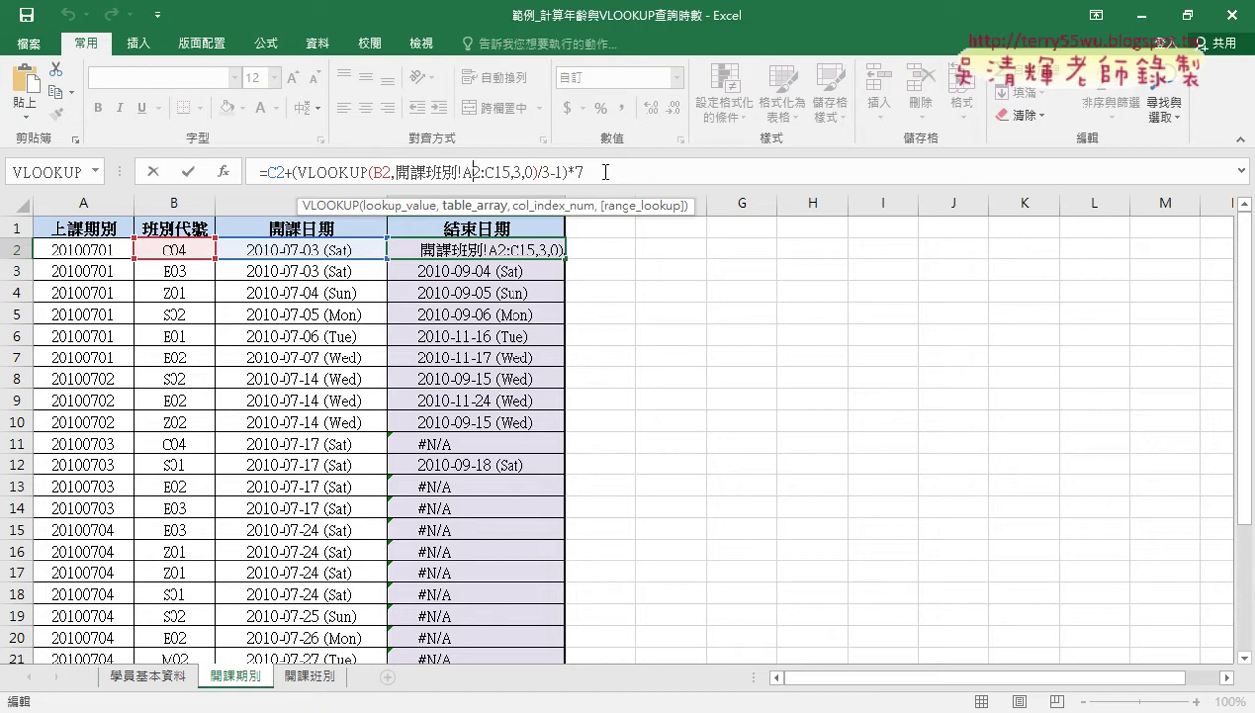
text($)
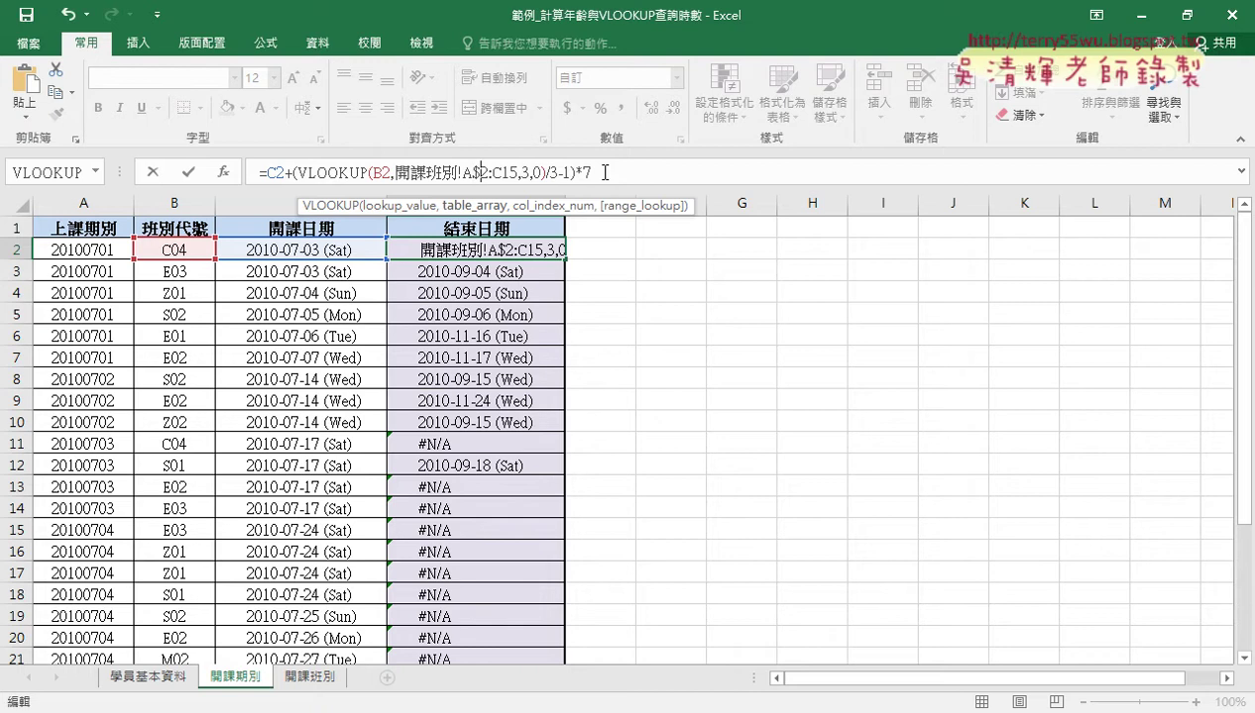
key(Right)
key(Right)
key(Right)
text($)
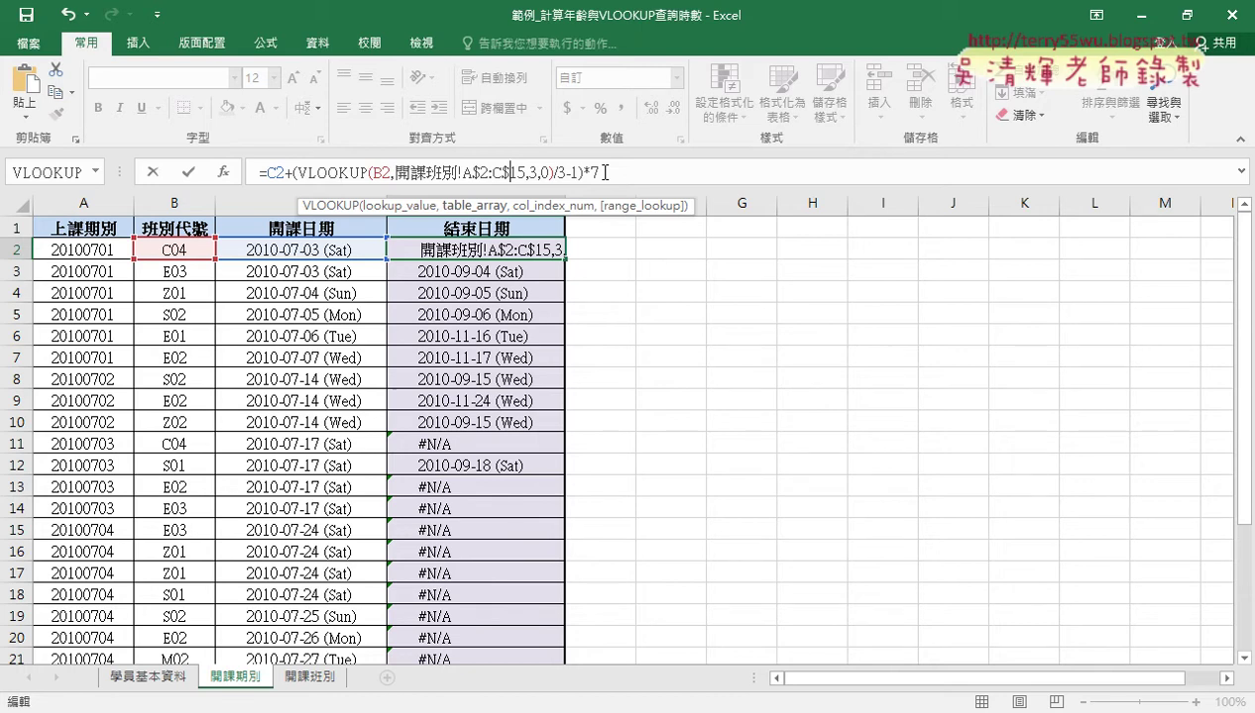
click(188, 172)
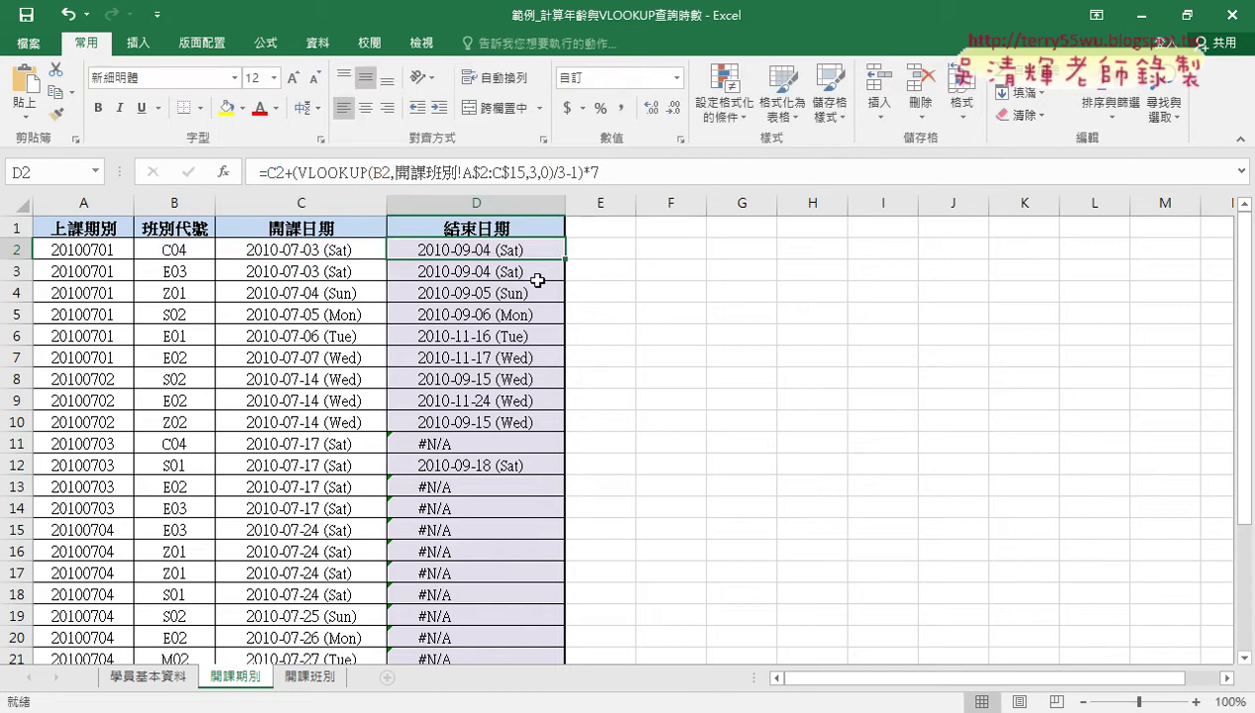
Fill the corrected D2 formula down the 結束日期 column, then view the 開課班別 sheet
double_click(565, 259)
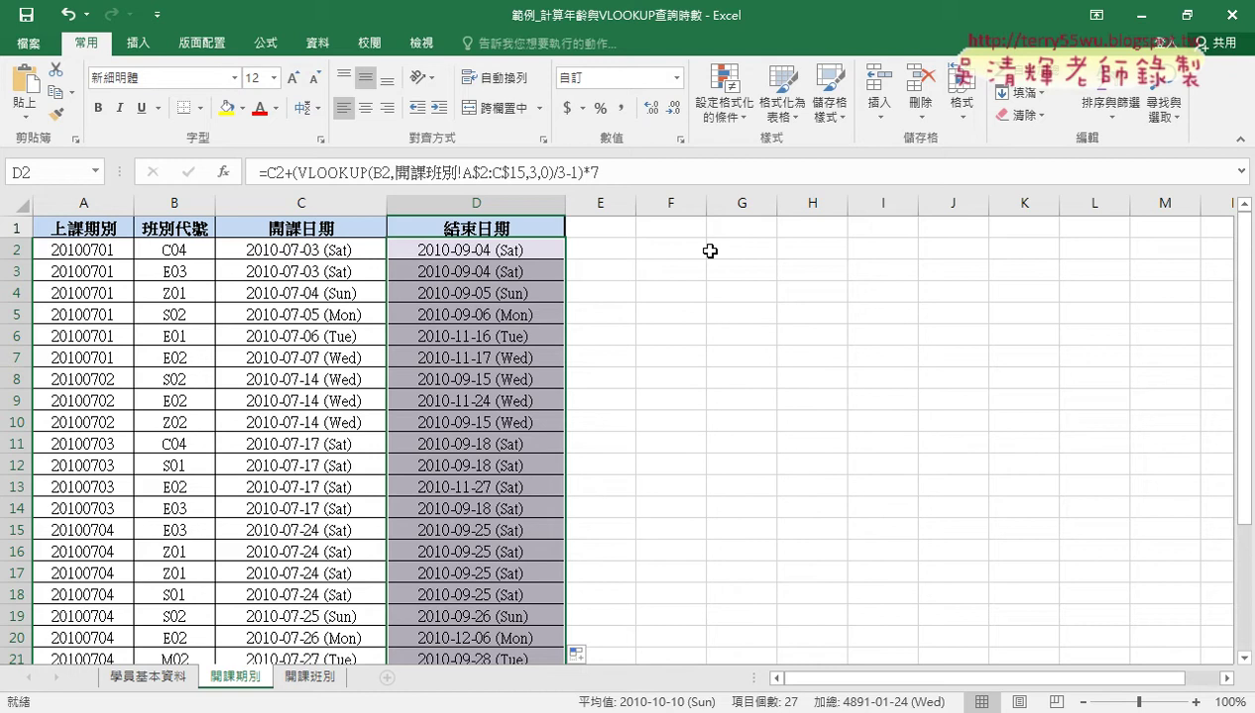
click(334, 170)
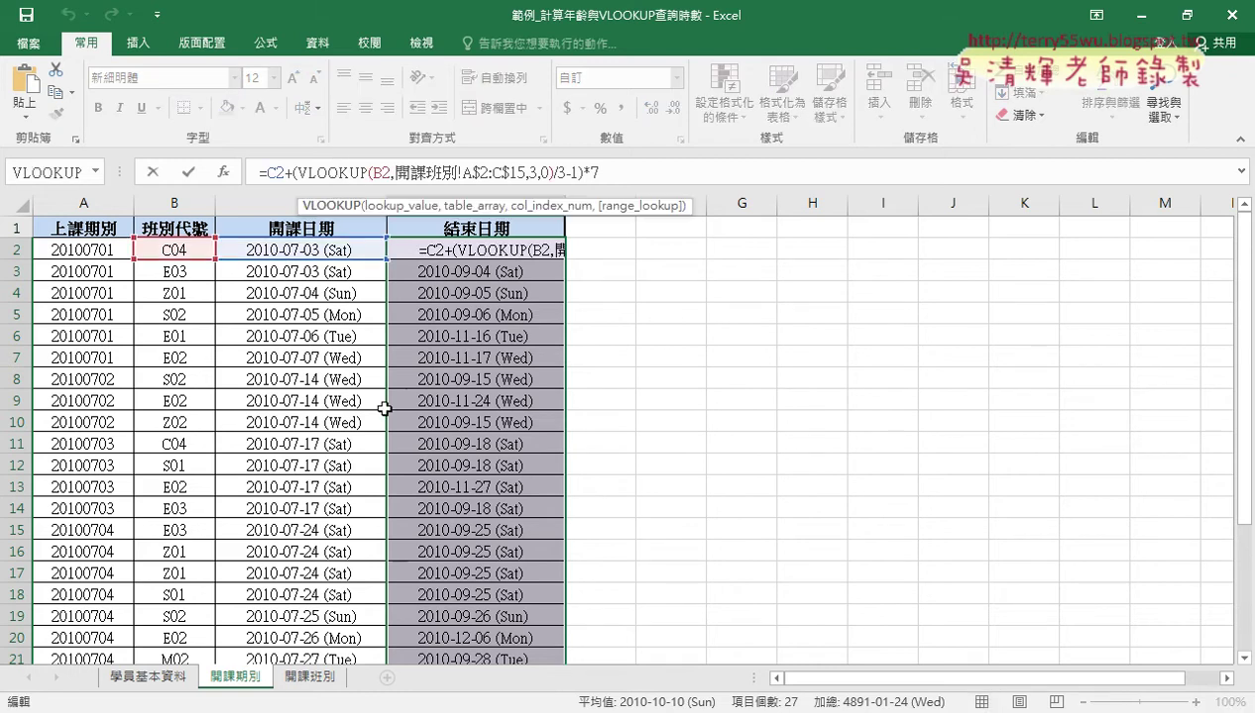
click(311, 677)
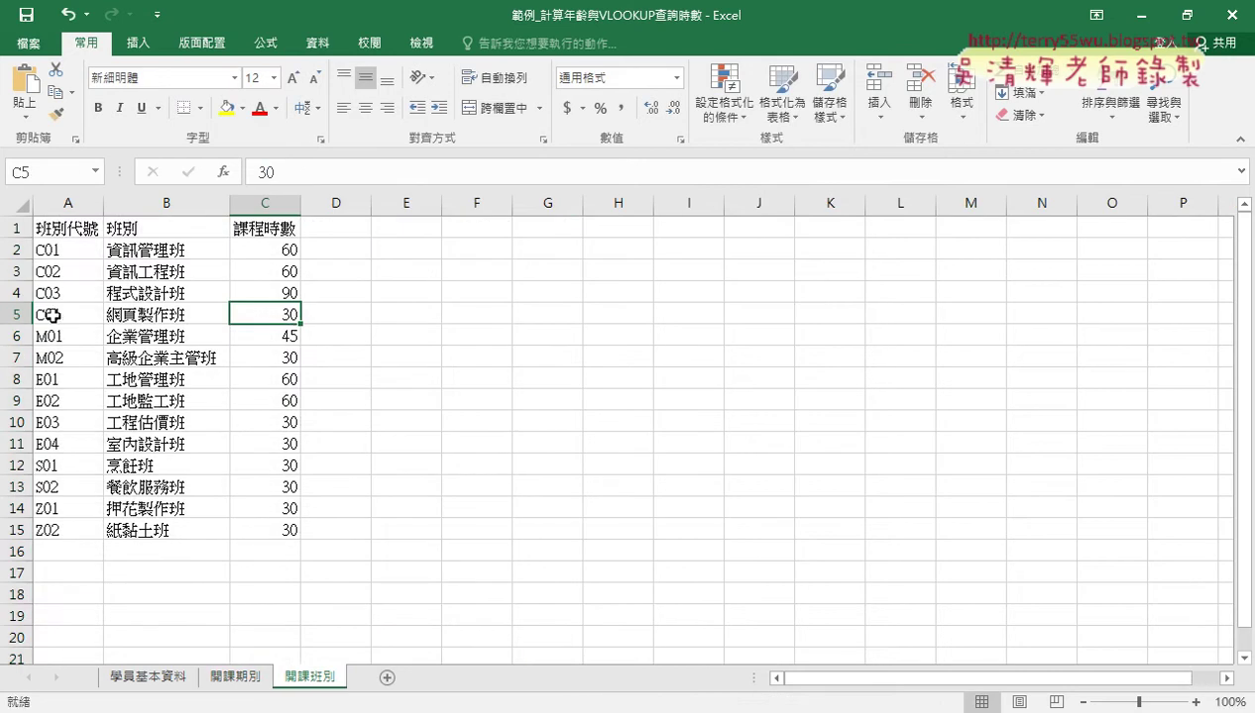
Return to the 開課期別 sheet and highlight the VLOOKUP part of D2's end-date formula
click(235, 677)
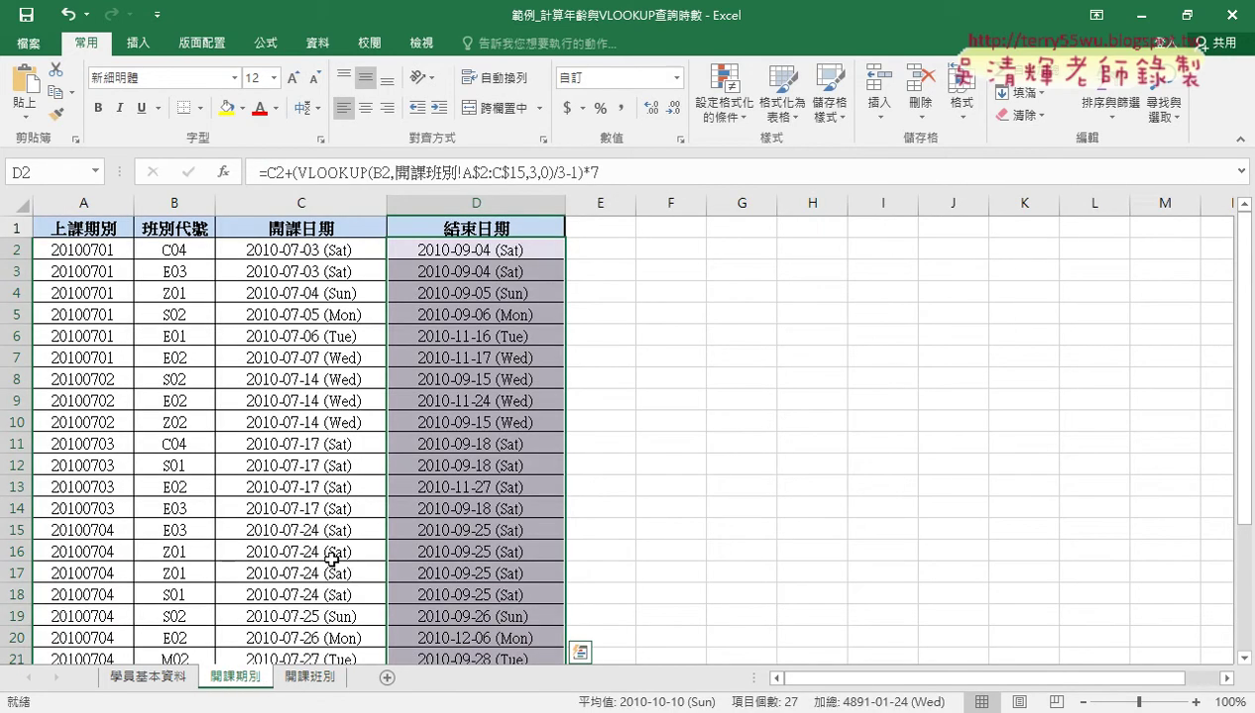
click(552, 172)
drag(552, 173, 313, 174)
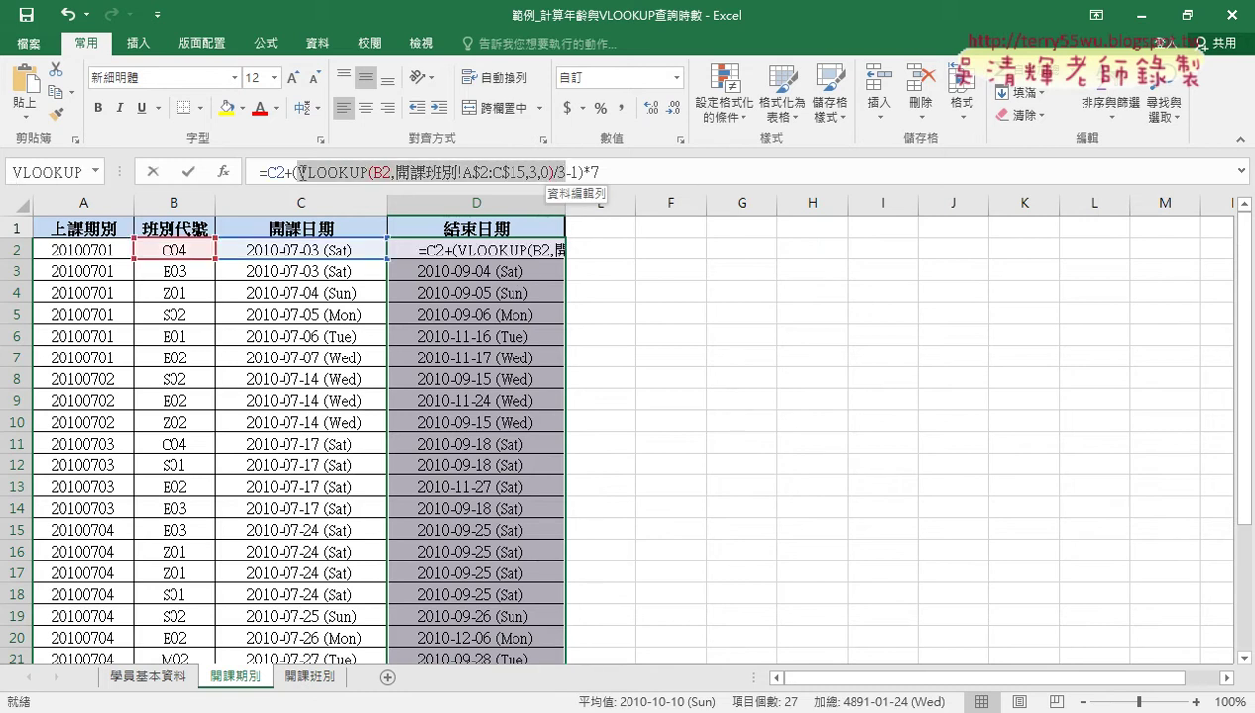